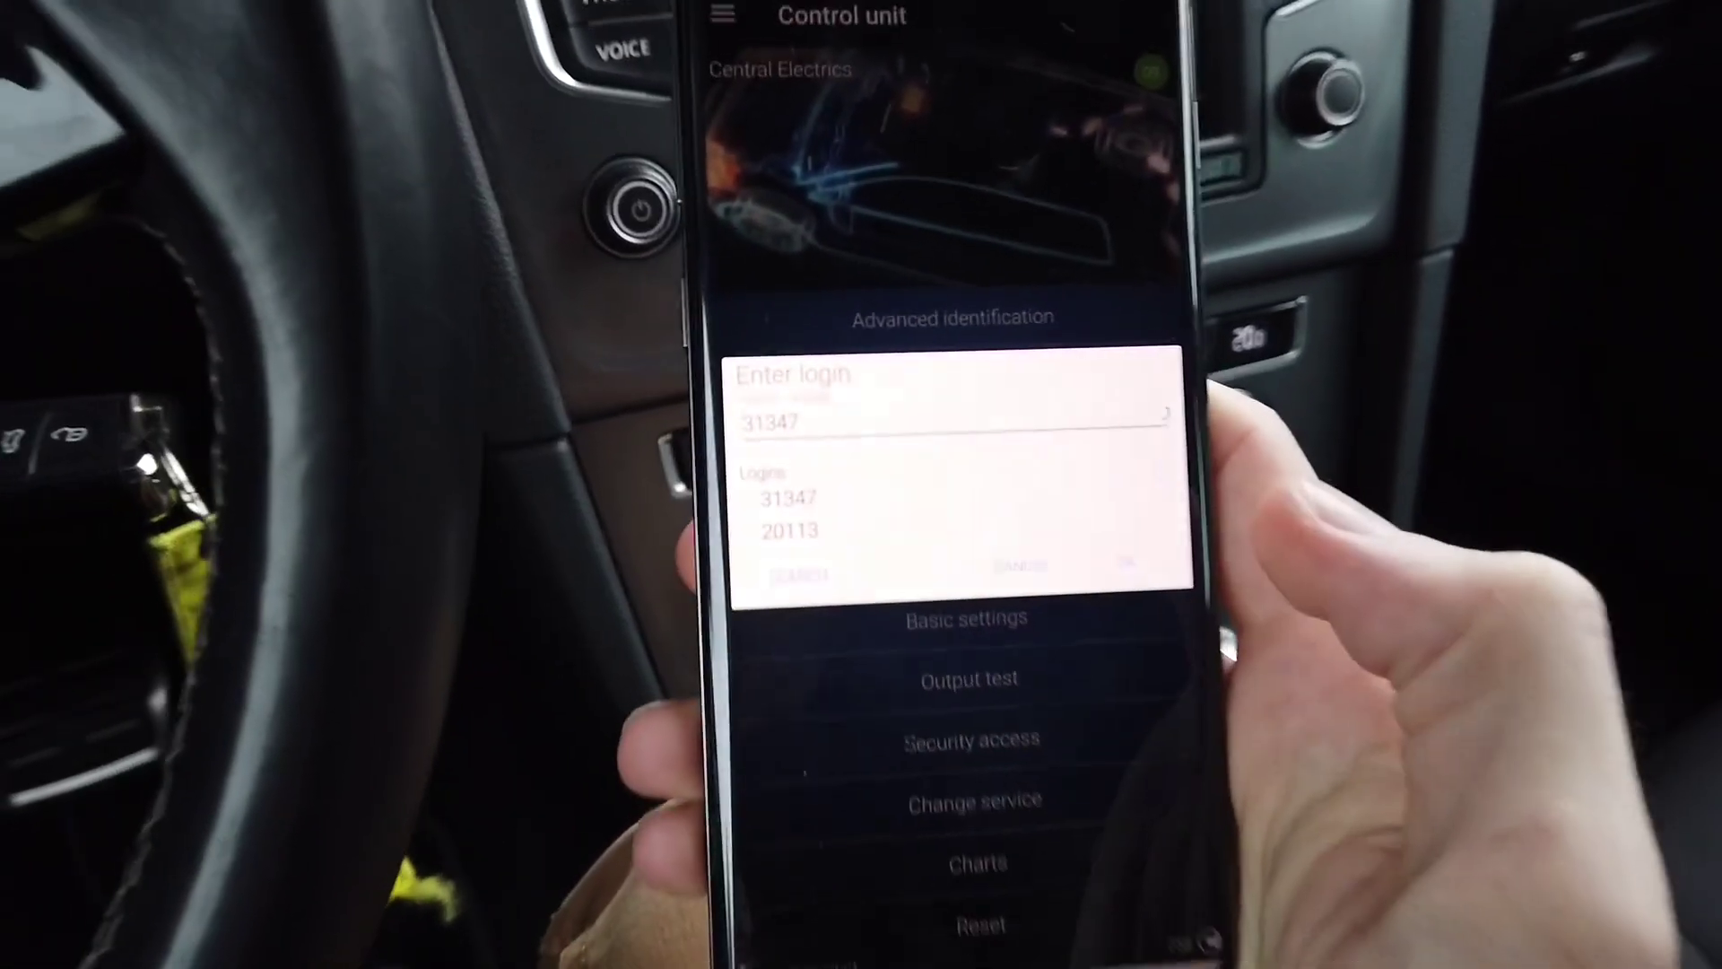
click(1022, 592)
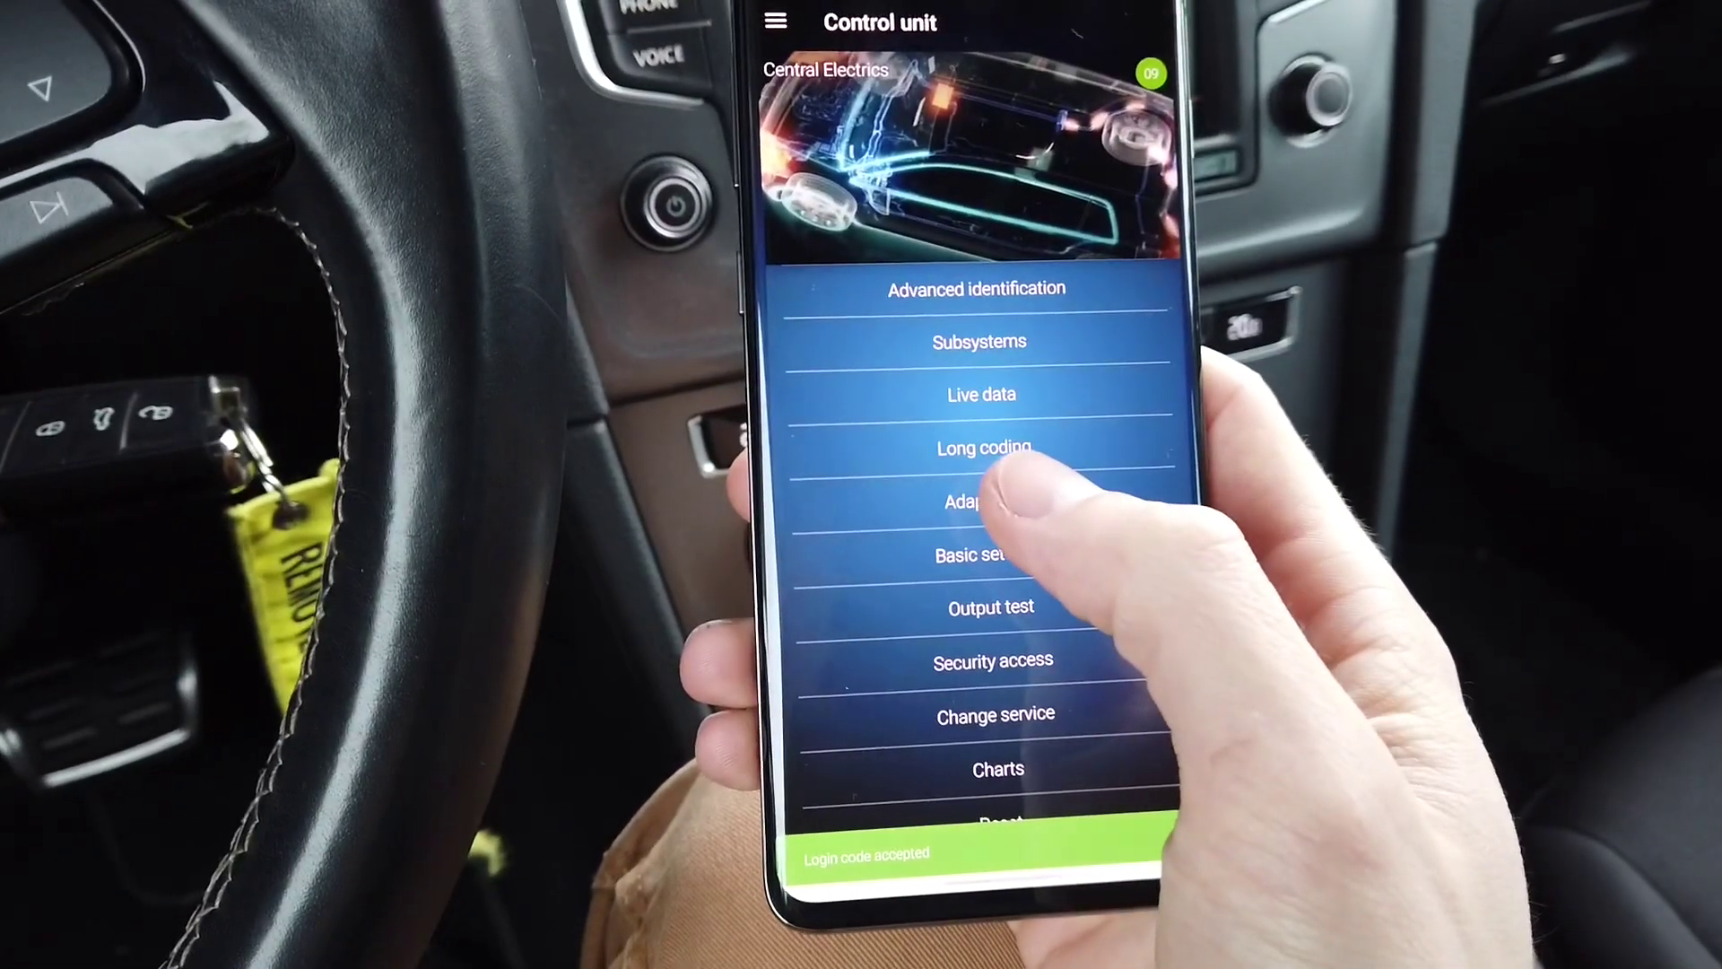
click(989, 501)
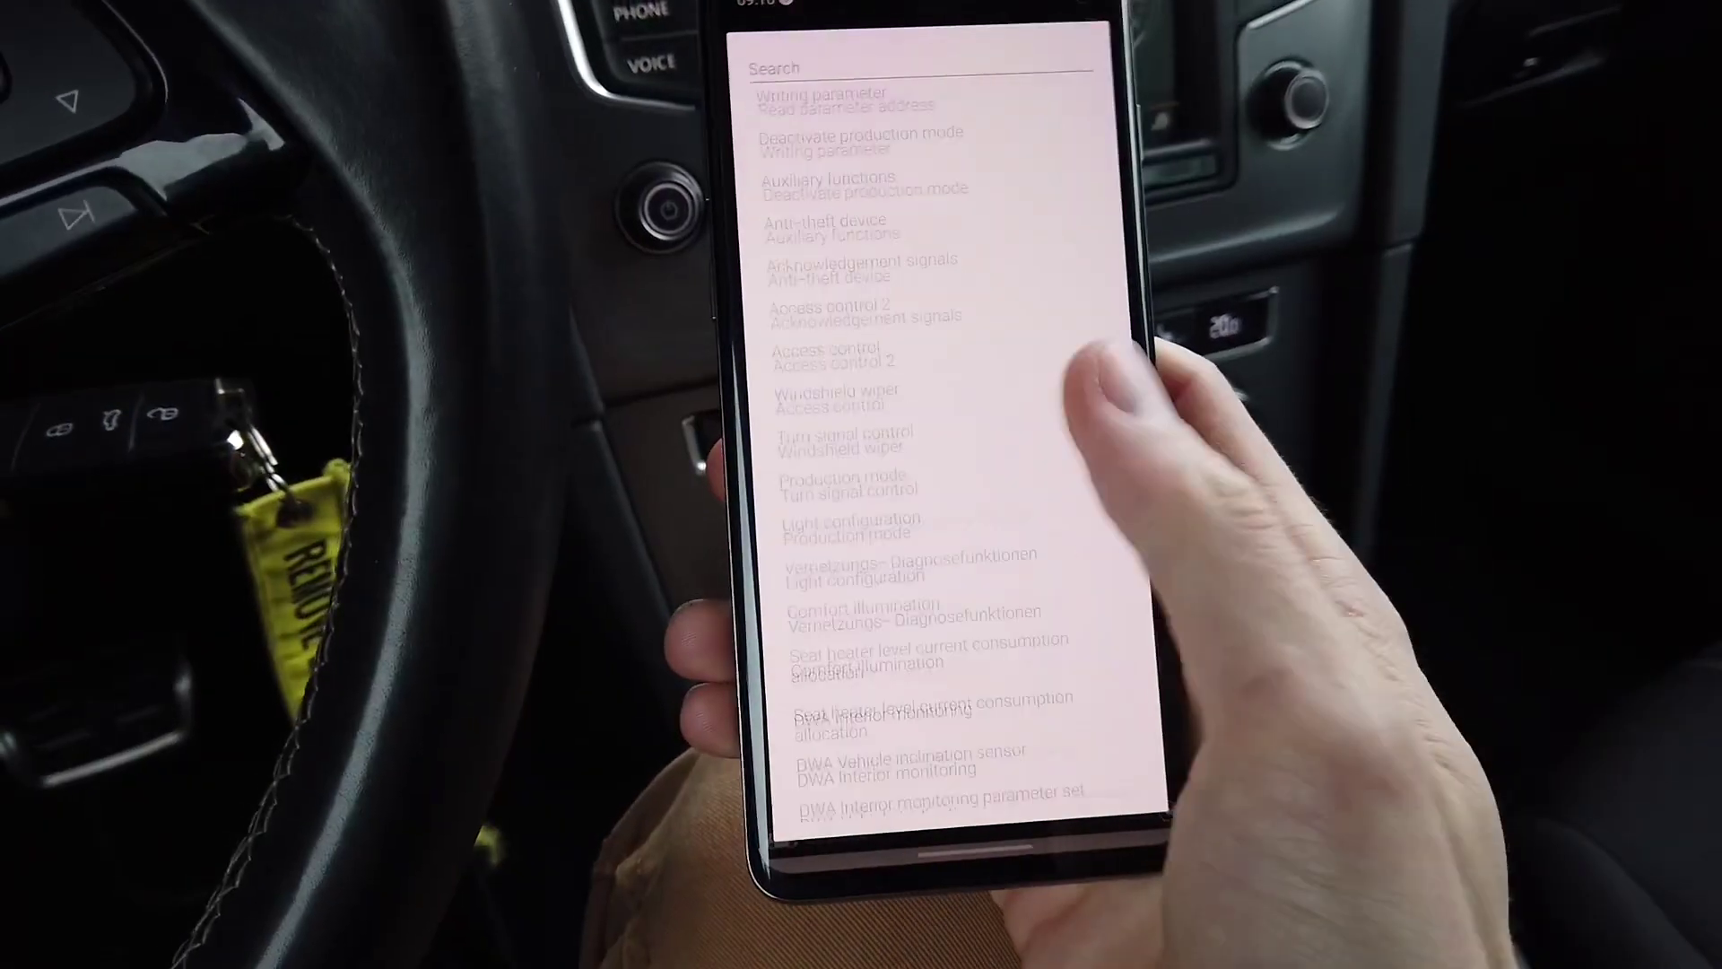
scroll(942, 471, down, 5)
scroll(942, 619, down, 5)
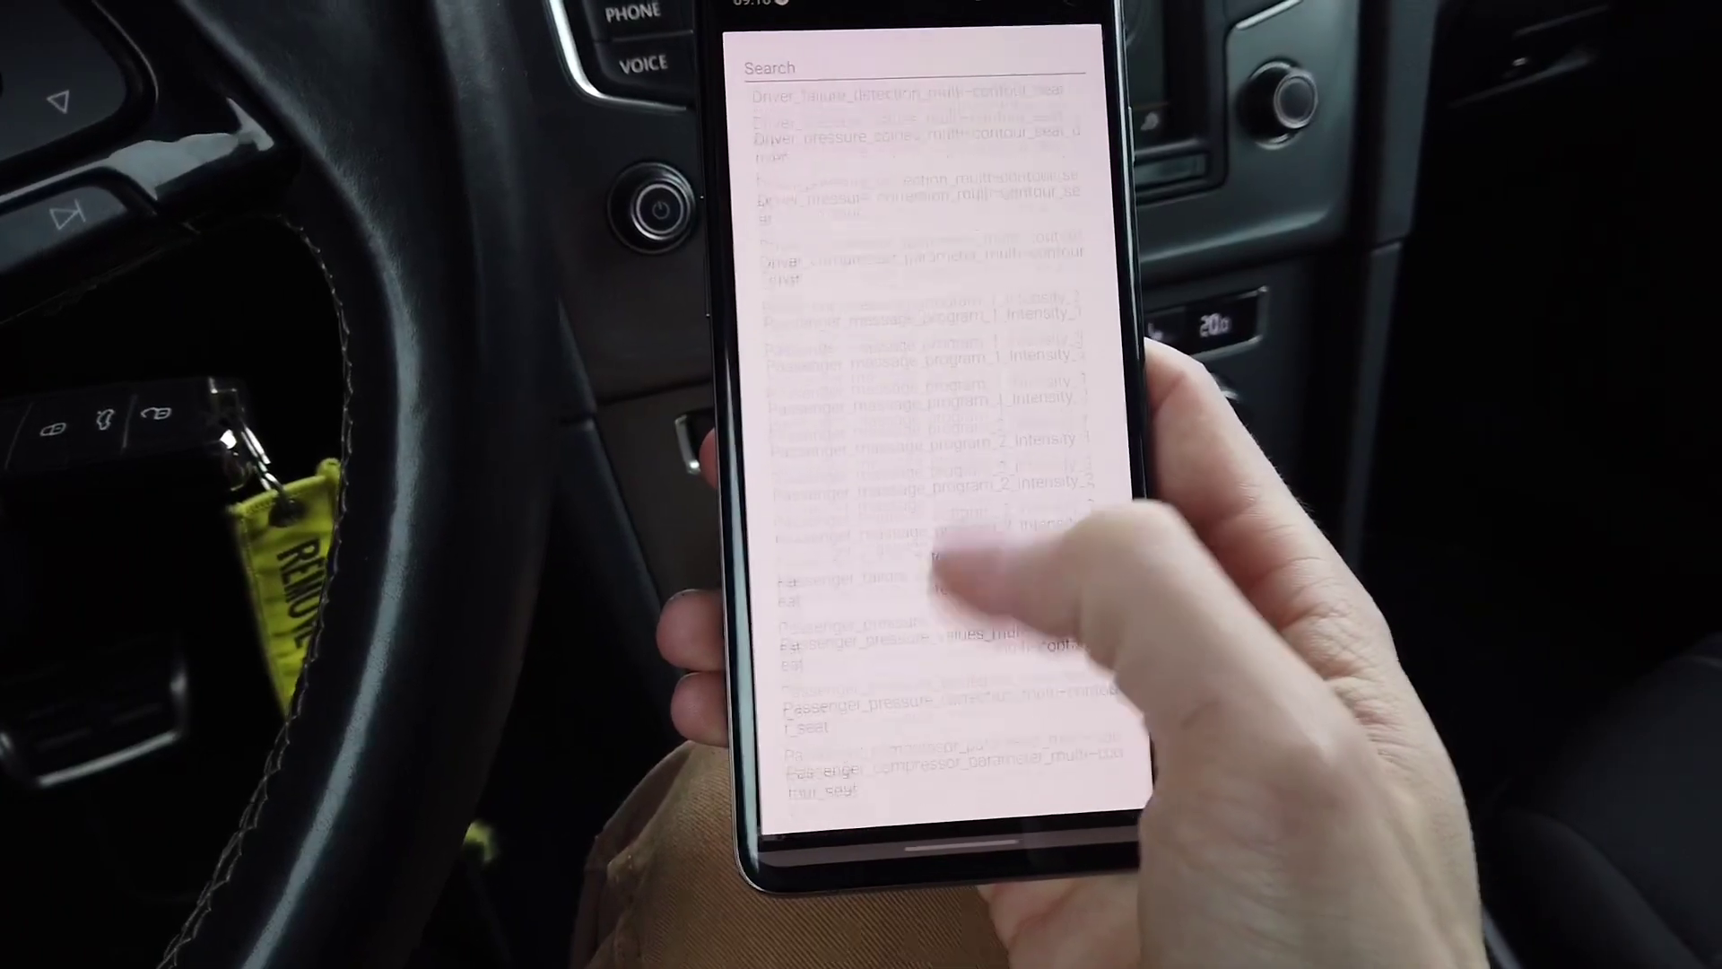
scroll(943, 471, down, 5)
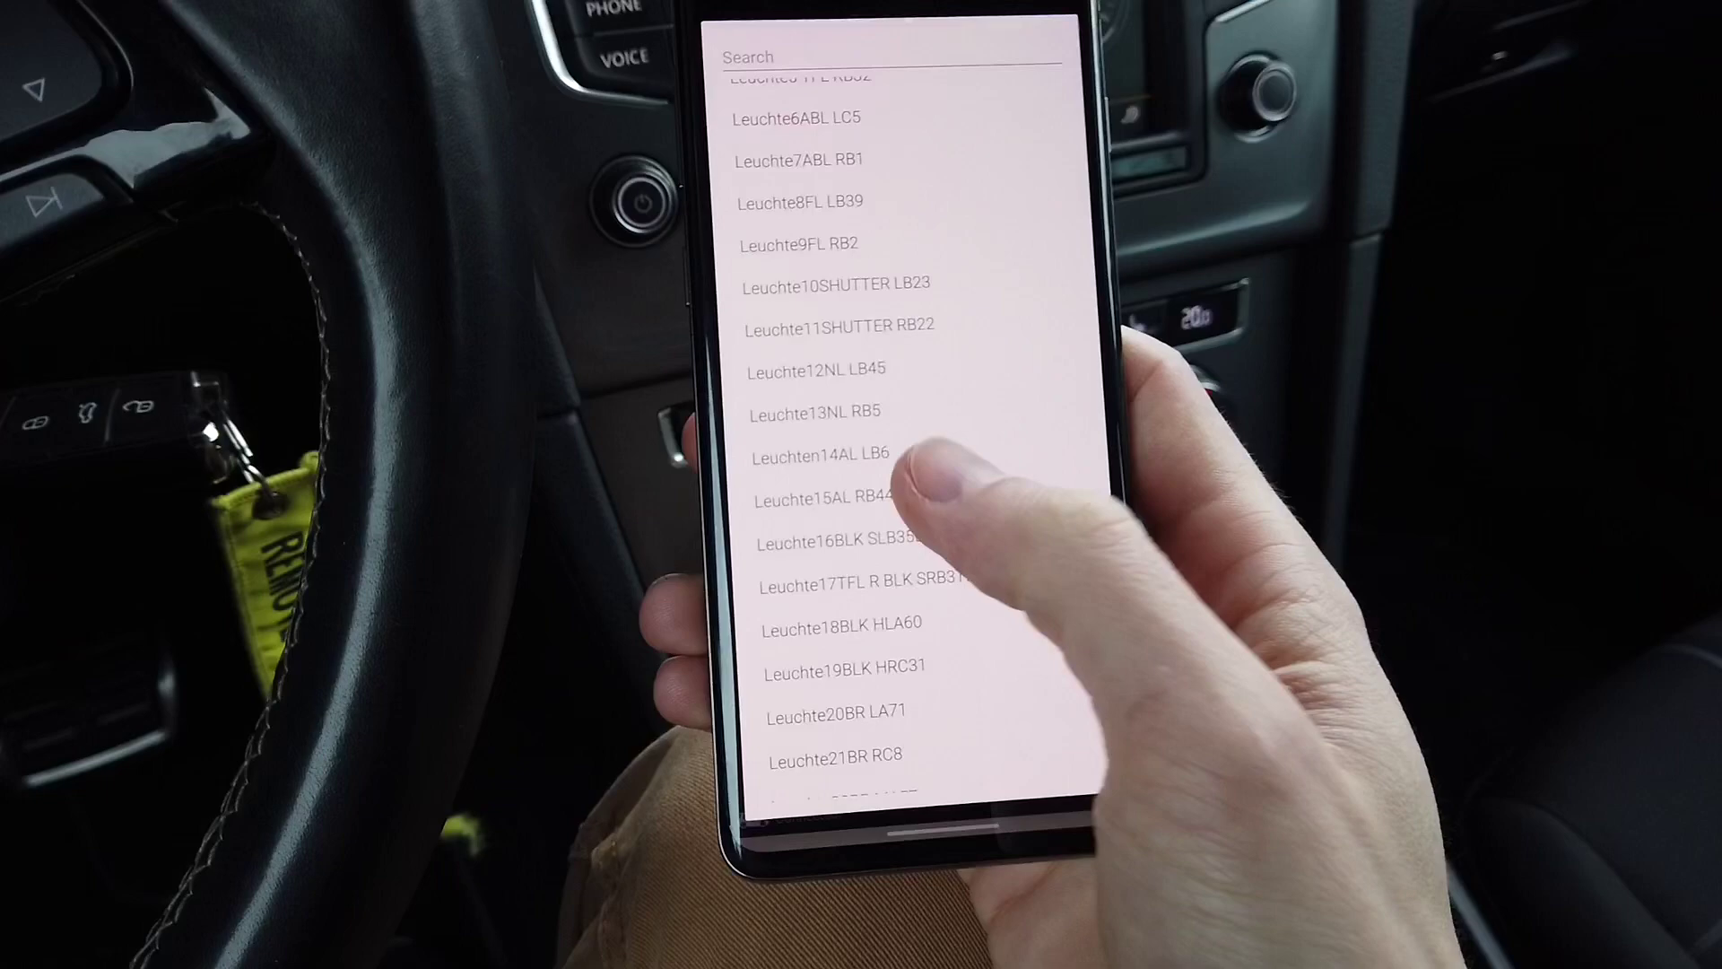
scroll(888, 499, up, 2)
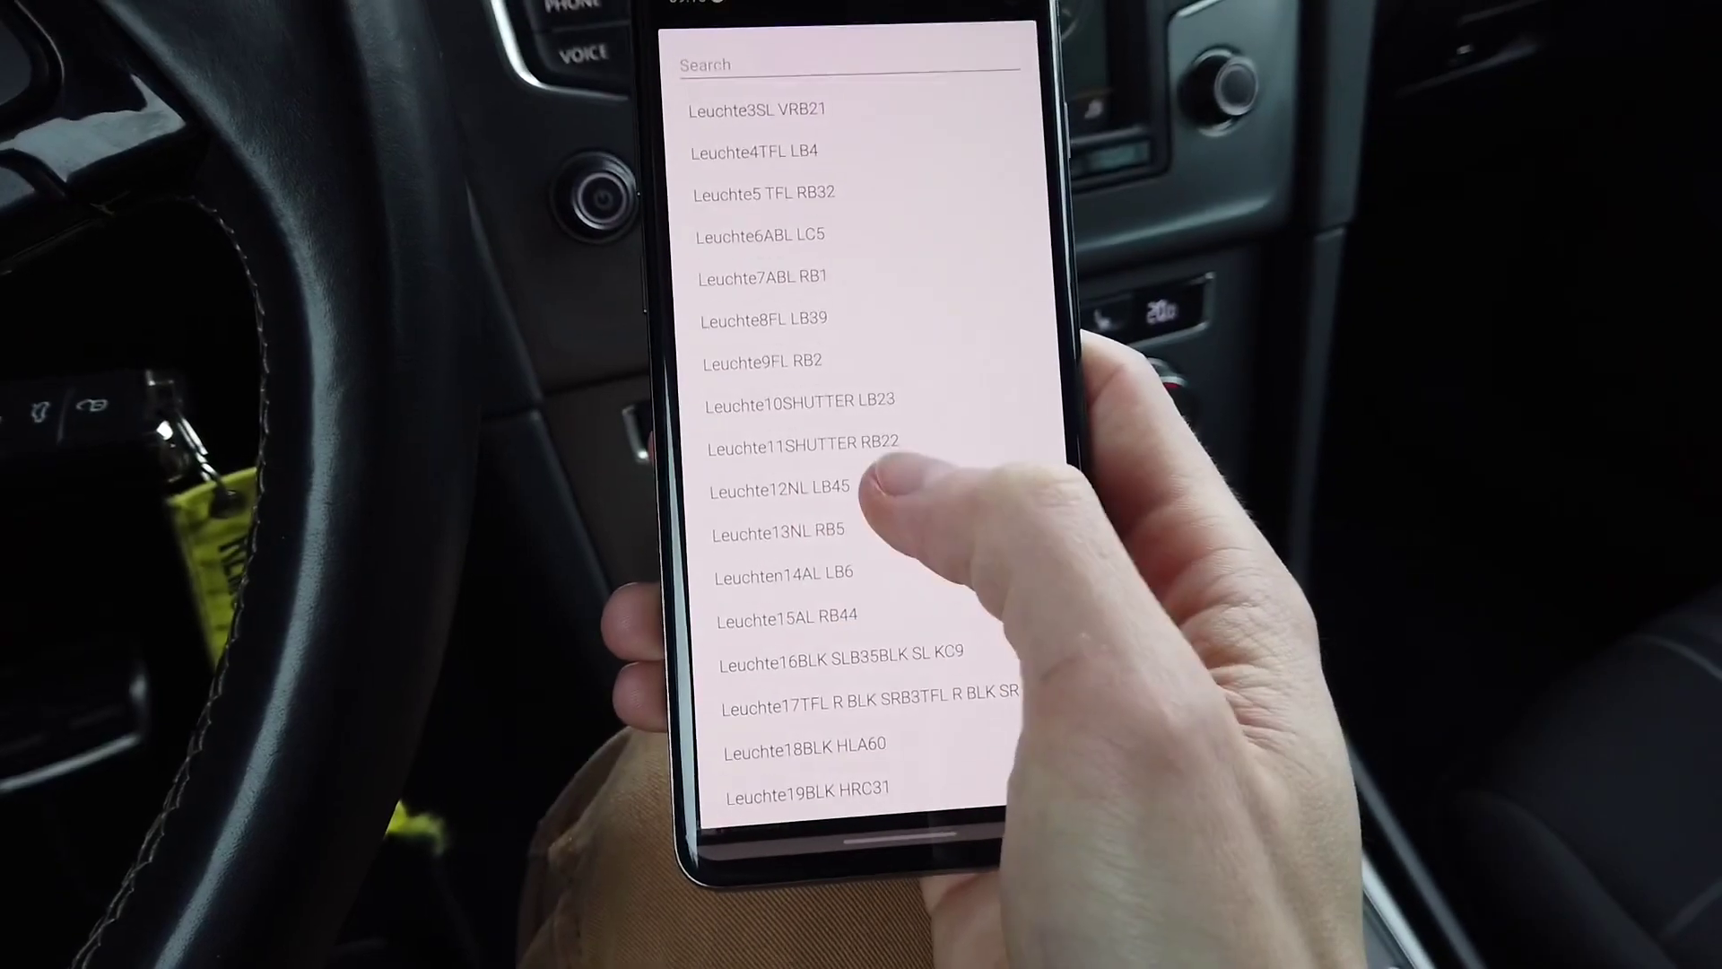
scroll(834, 512, down, 1)
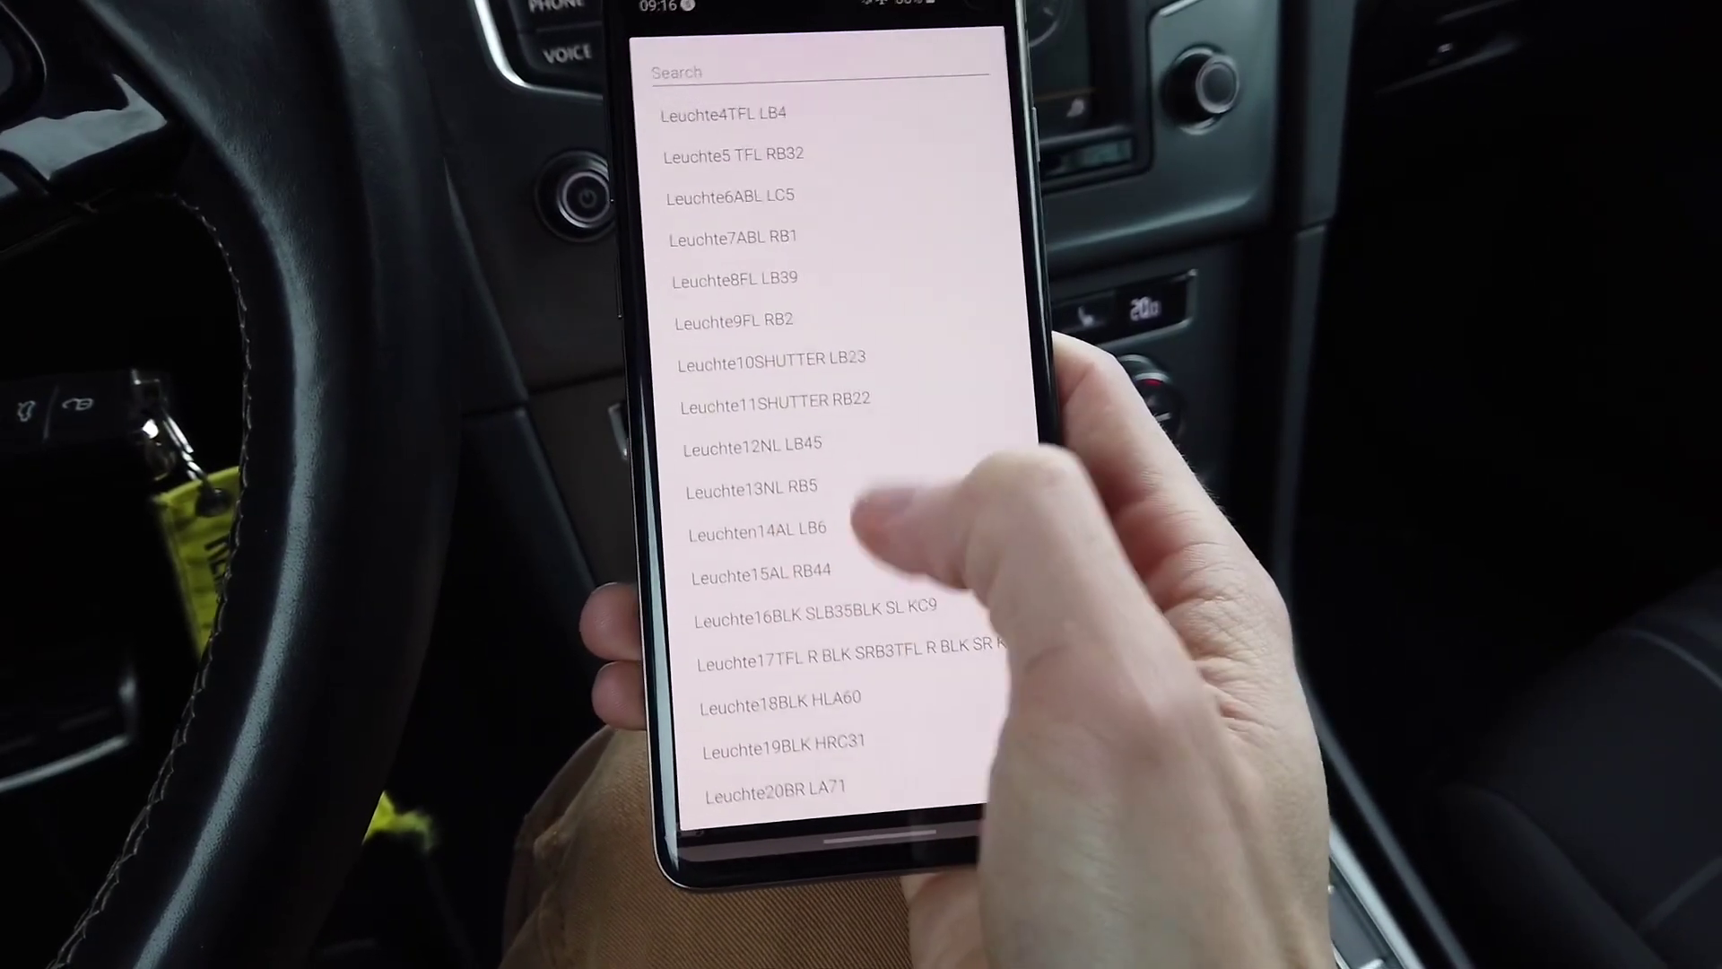
Open the Leuchte12NL LB45 channel from the adaptation list.
click(754, 462)
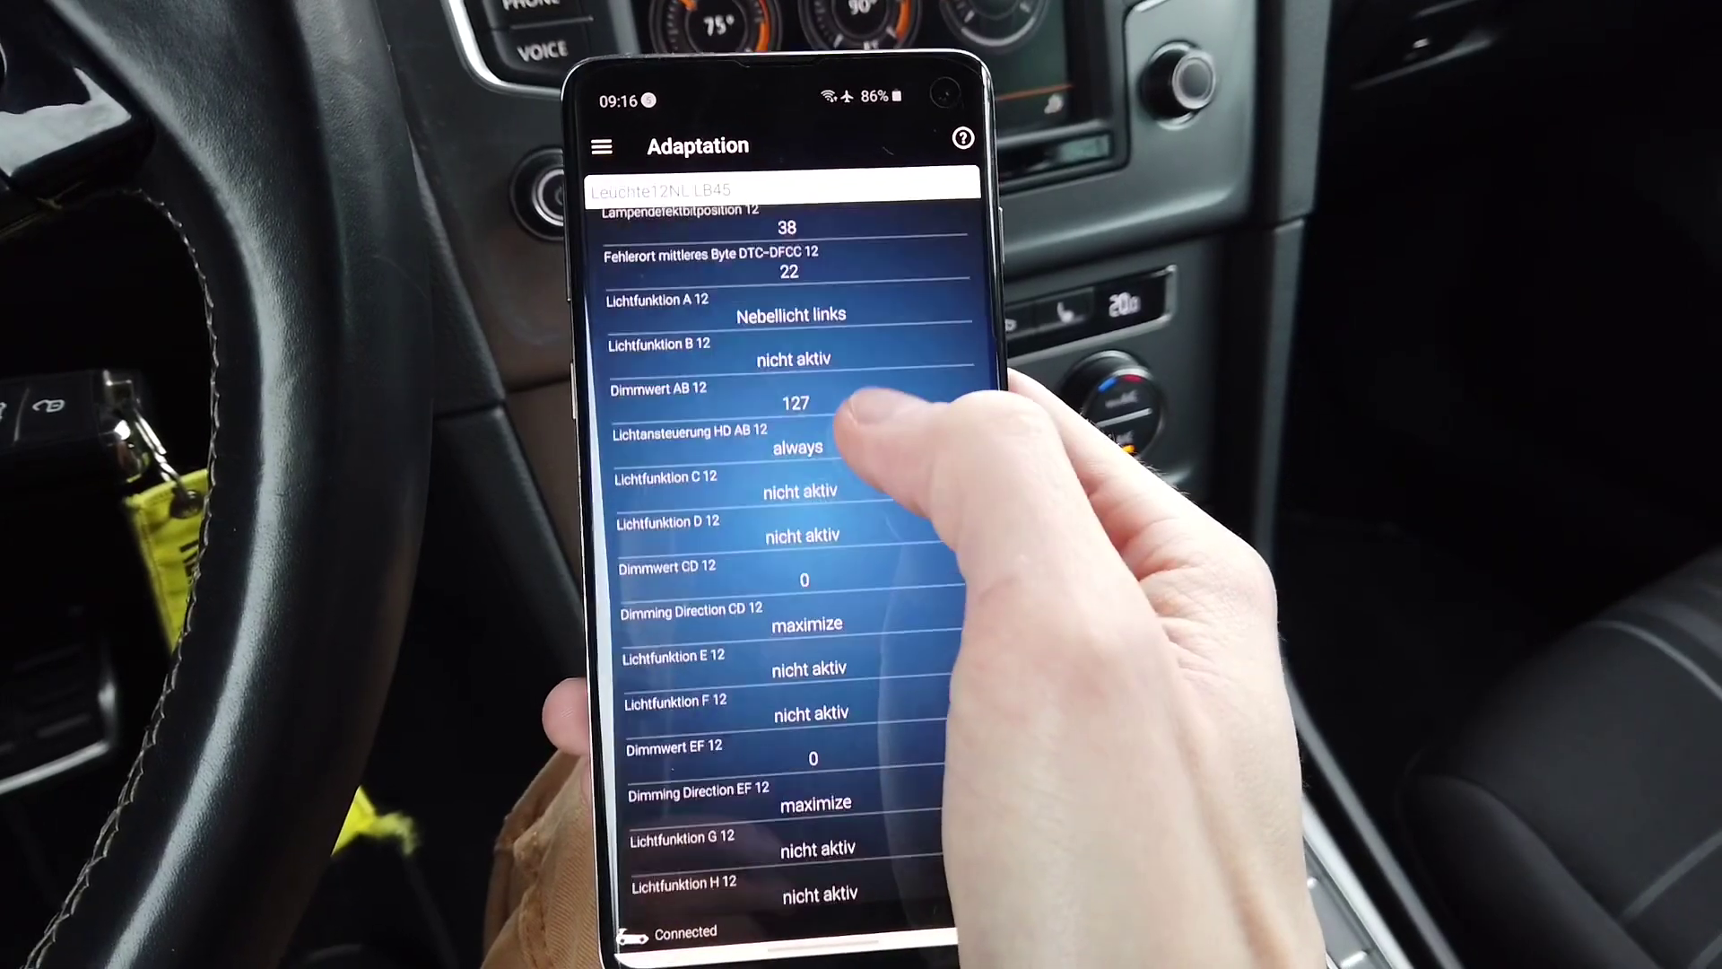
scroll(834, 478, up, 1)
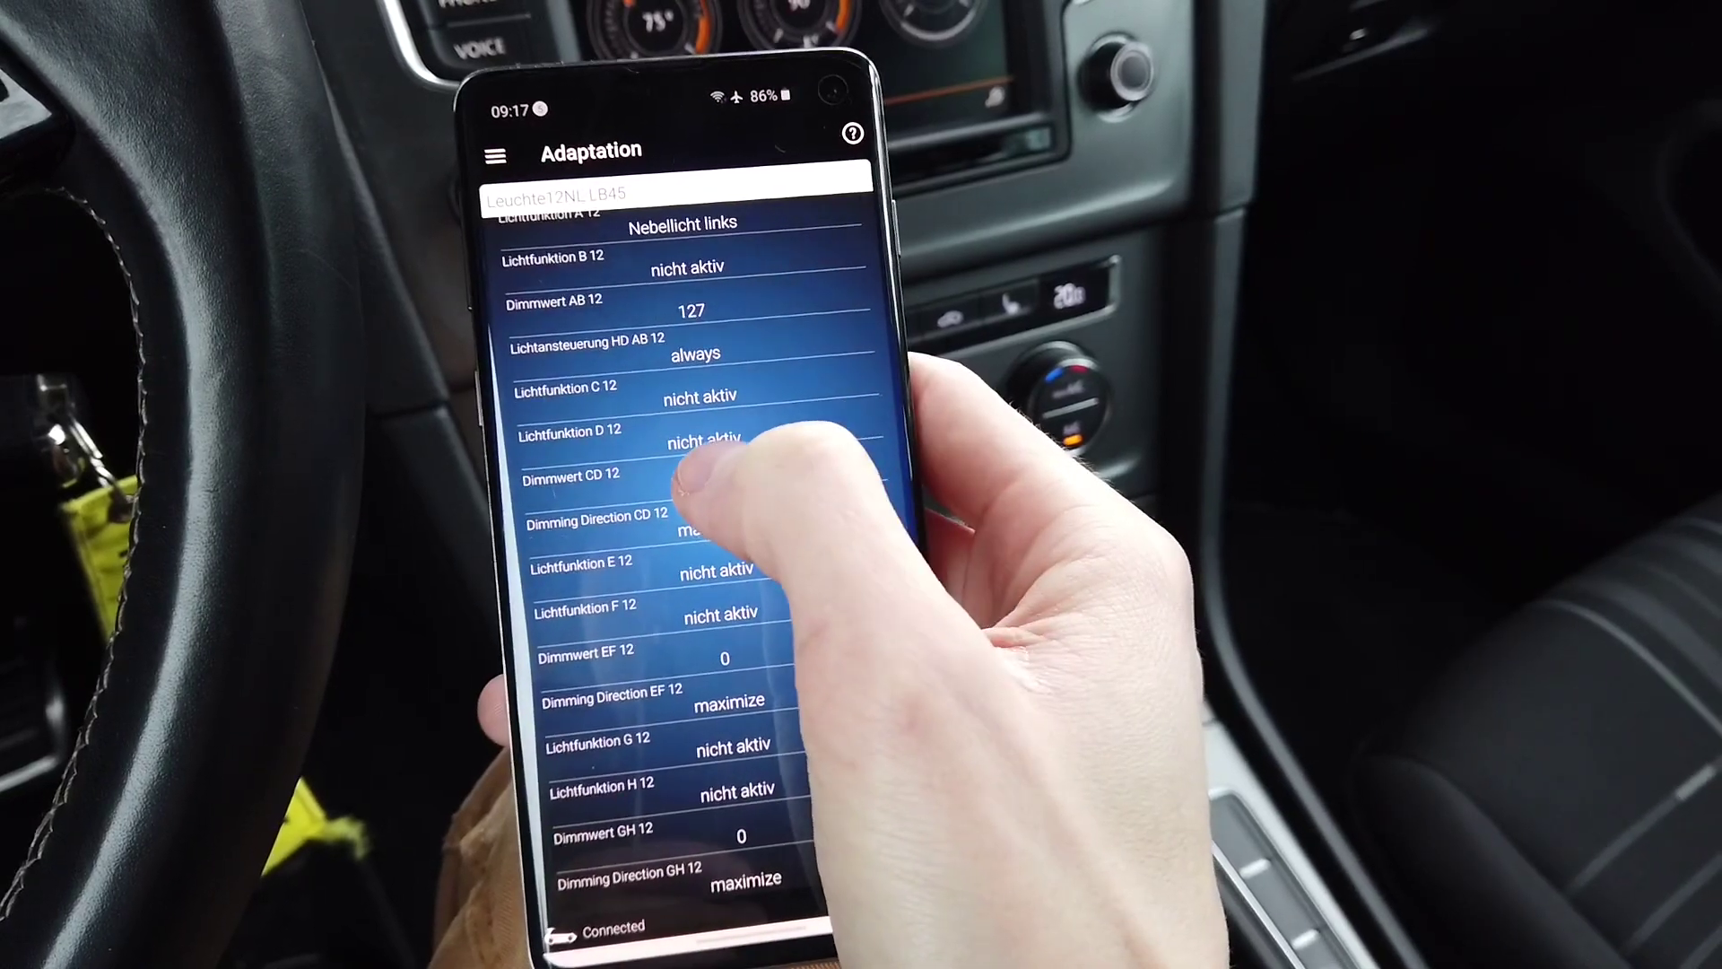
Enter 127 as the new Dimmwert CD 12 value.
click(674, 471)
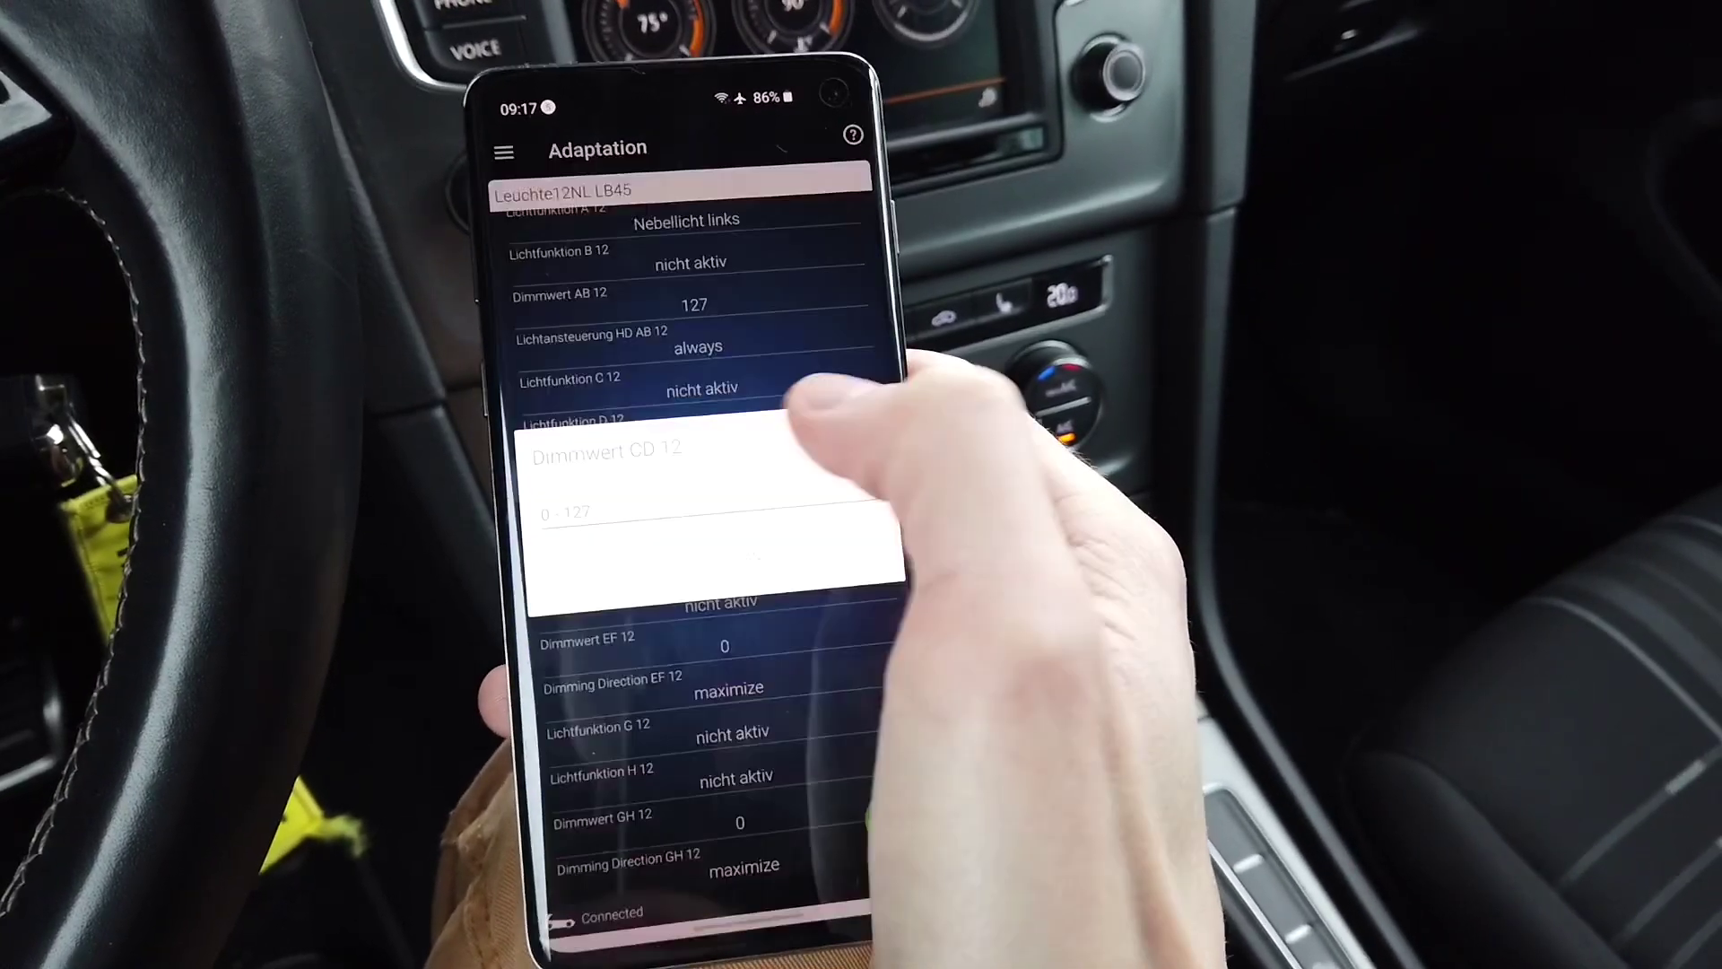
click(646, 491)
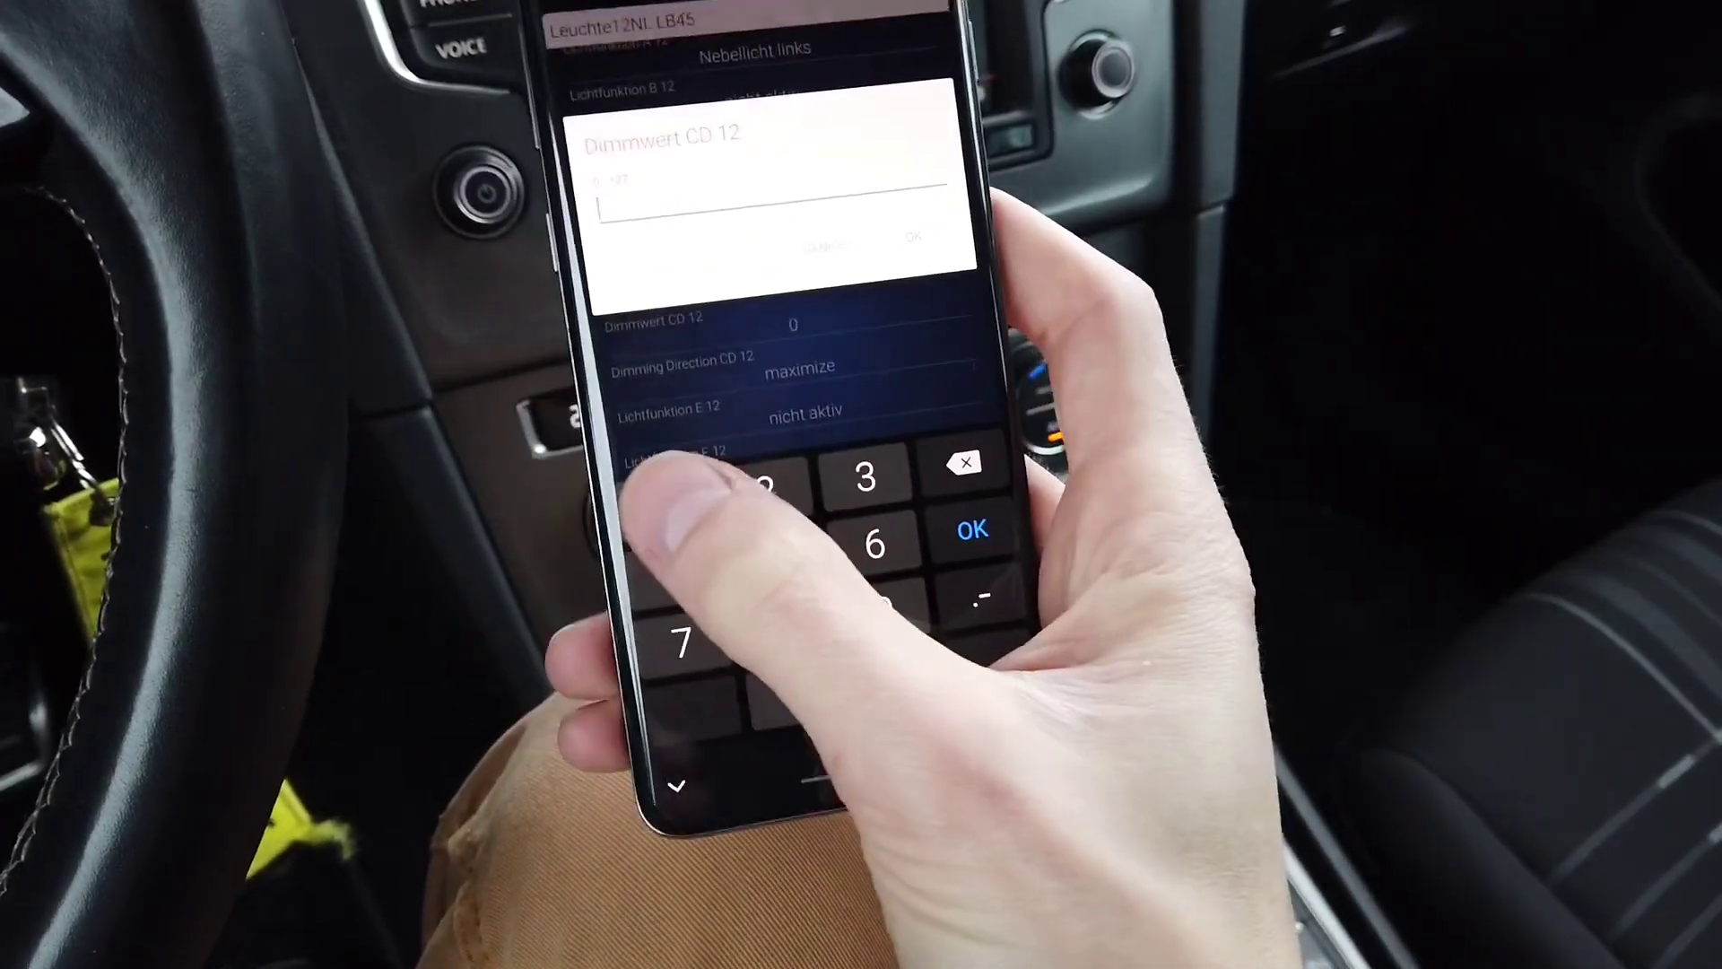
text(127)
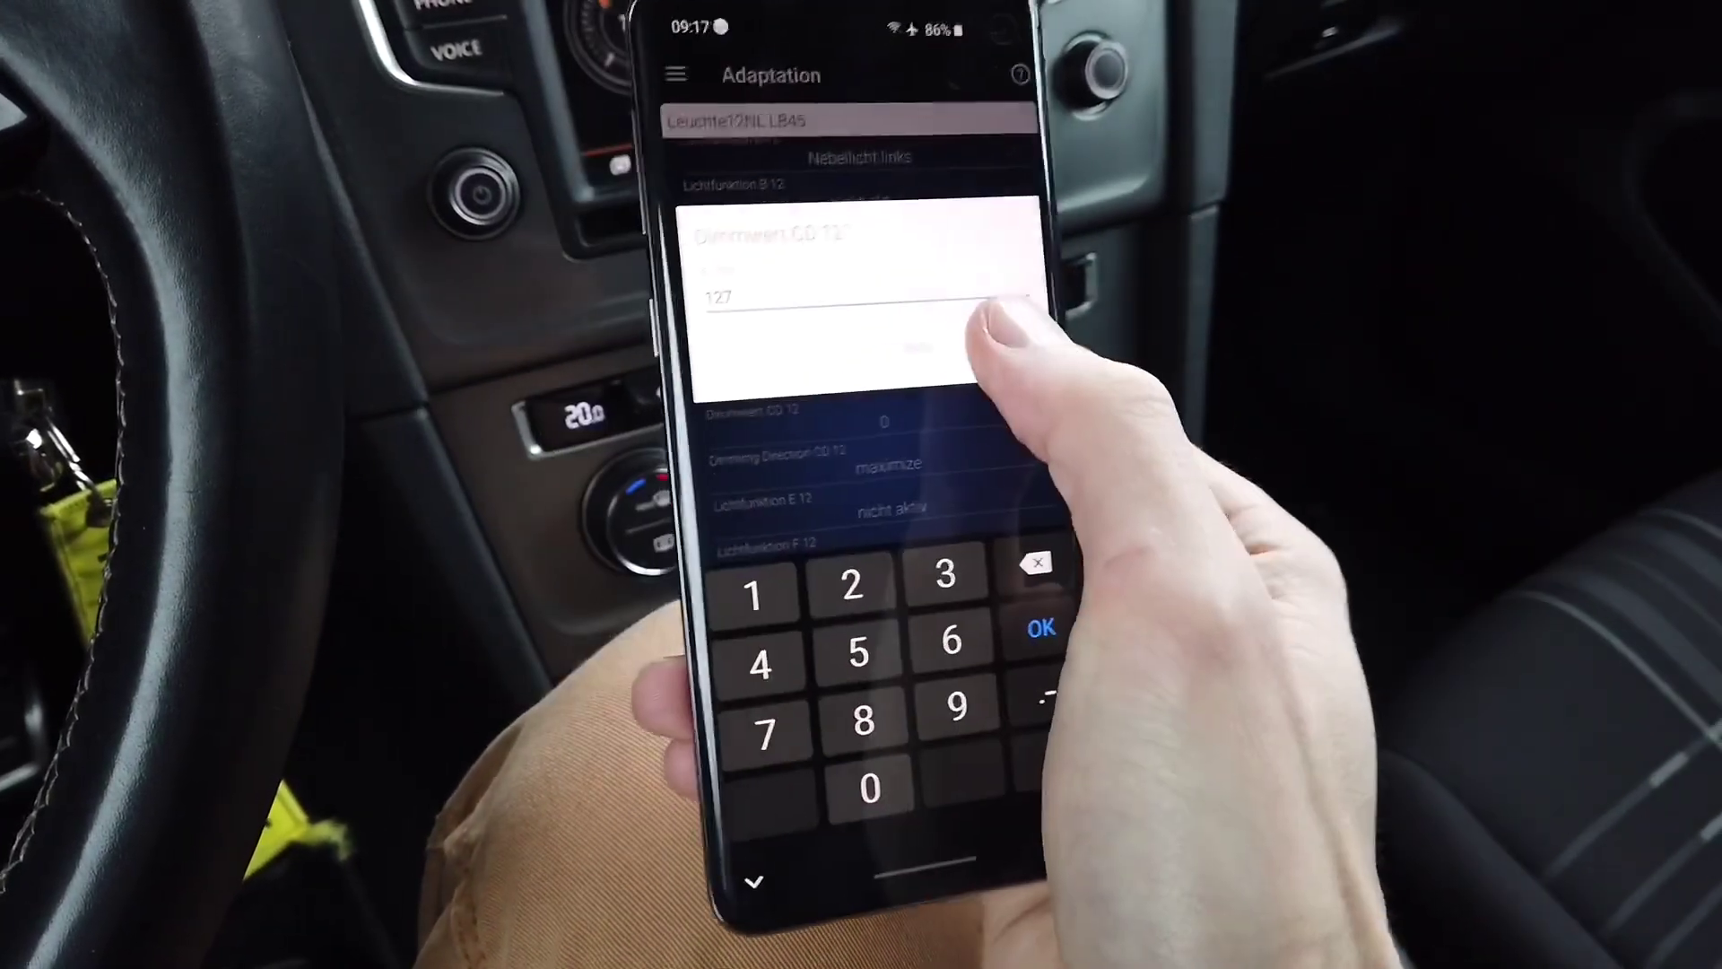
click(915, 348)
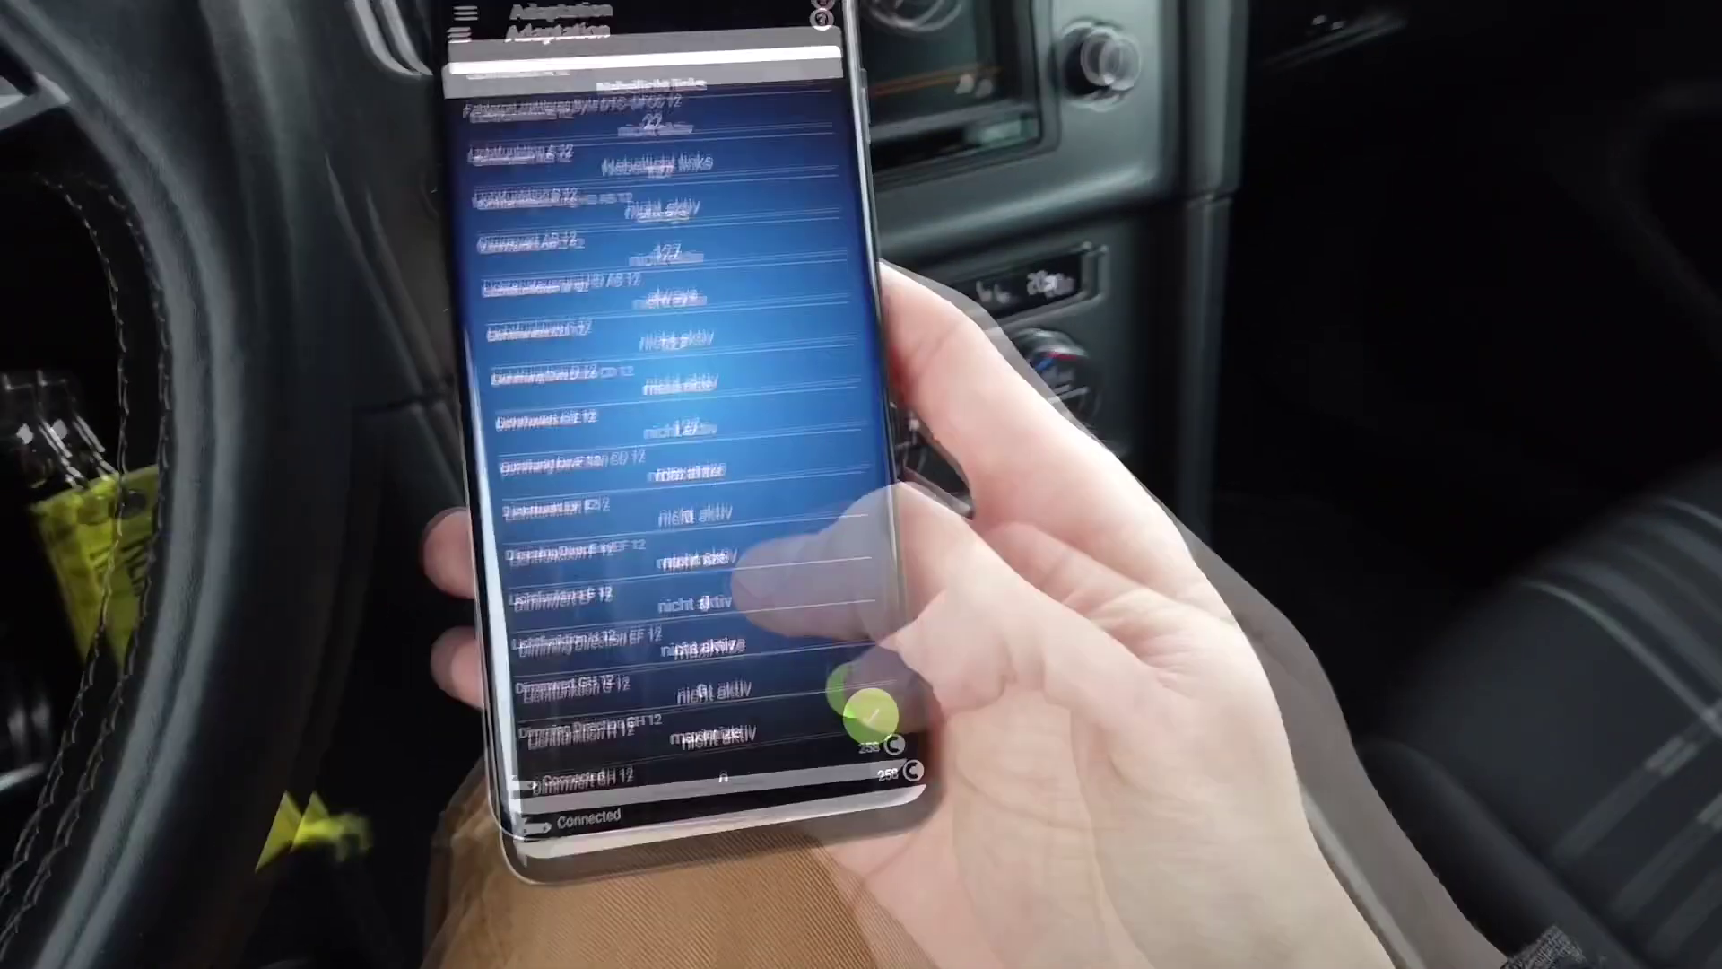
scroll(673, 444, up, 2)
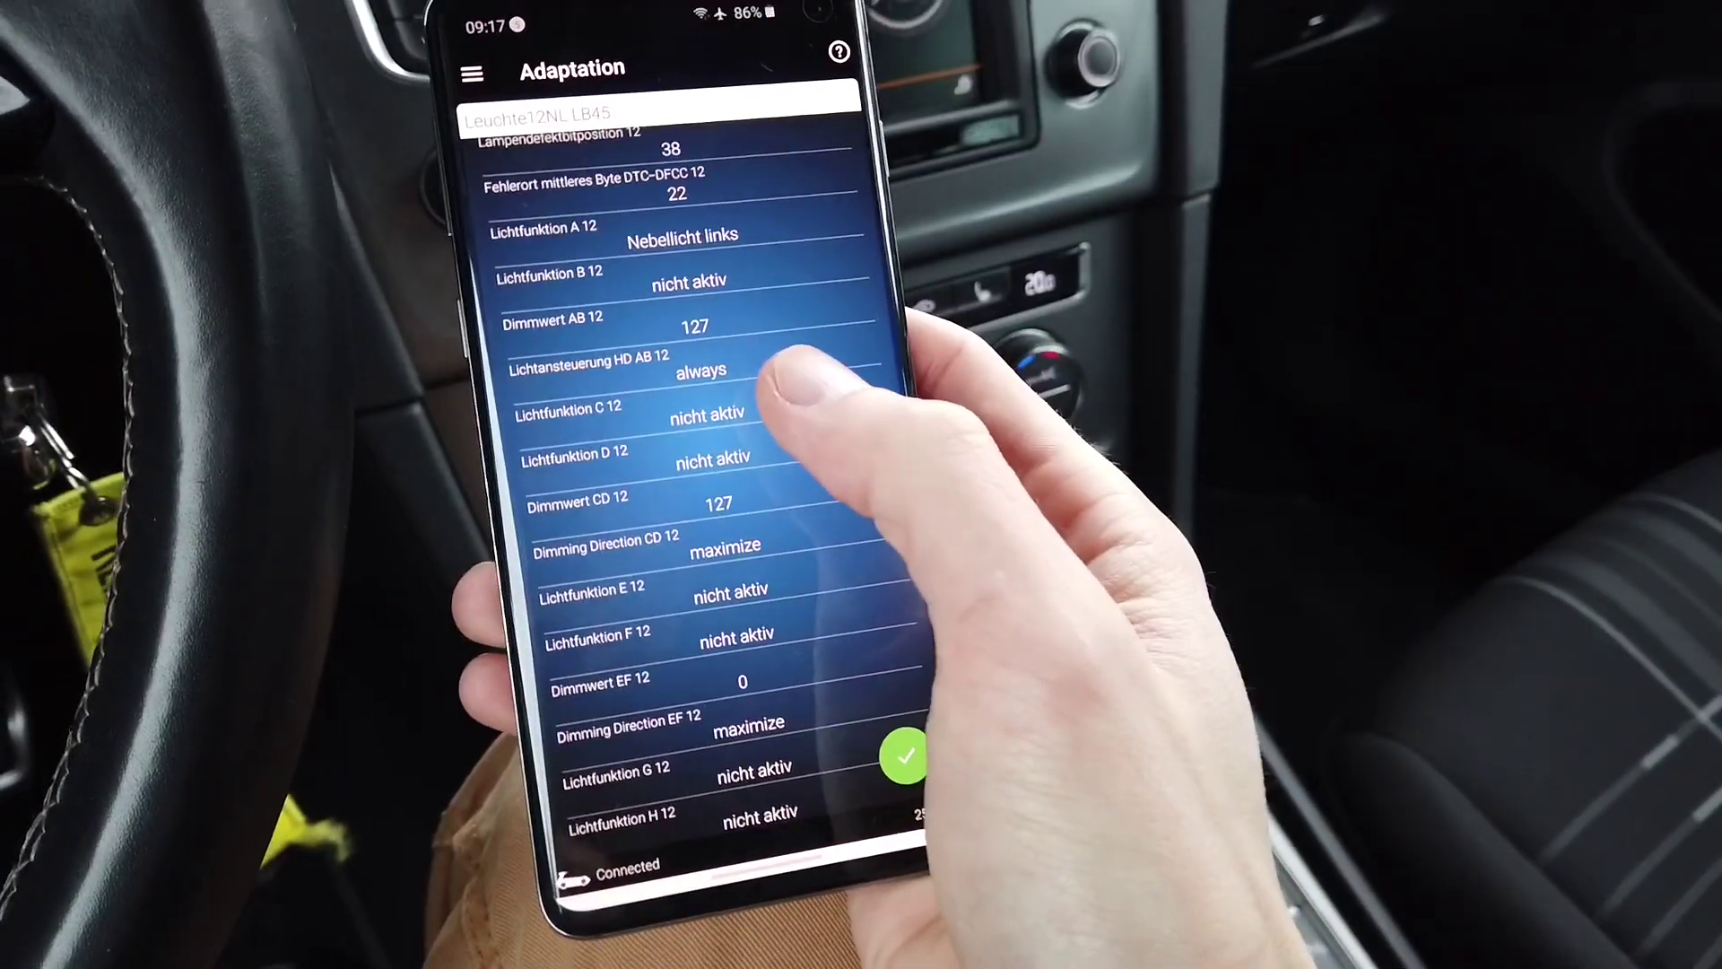
Choose Fernlicht links for Lichtfunktion C 12 and save the Leuchte12NL LB45 adaptation.
click(710, 411)
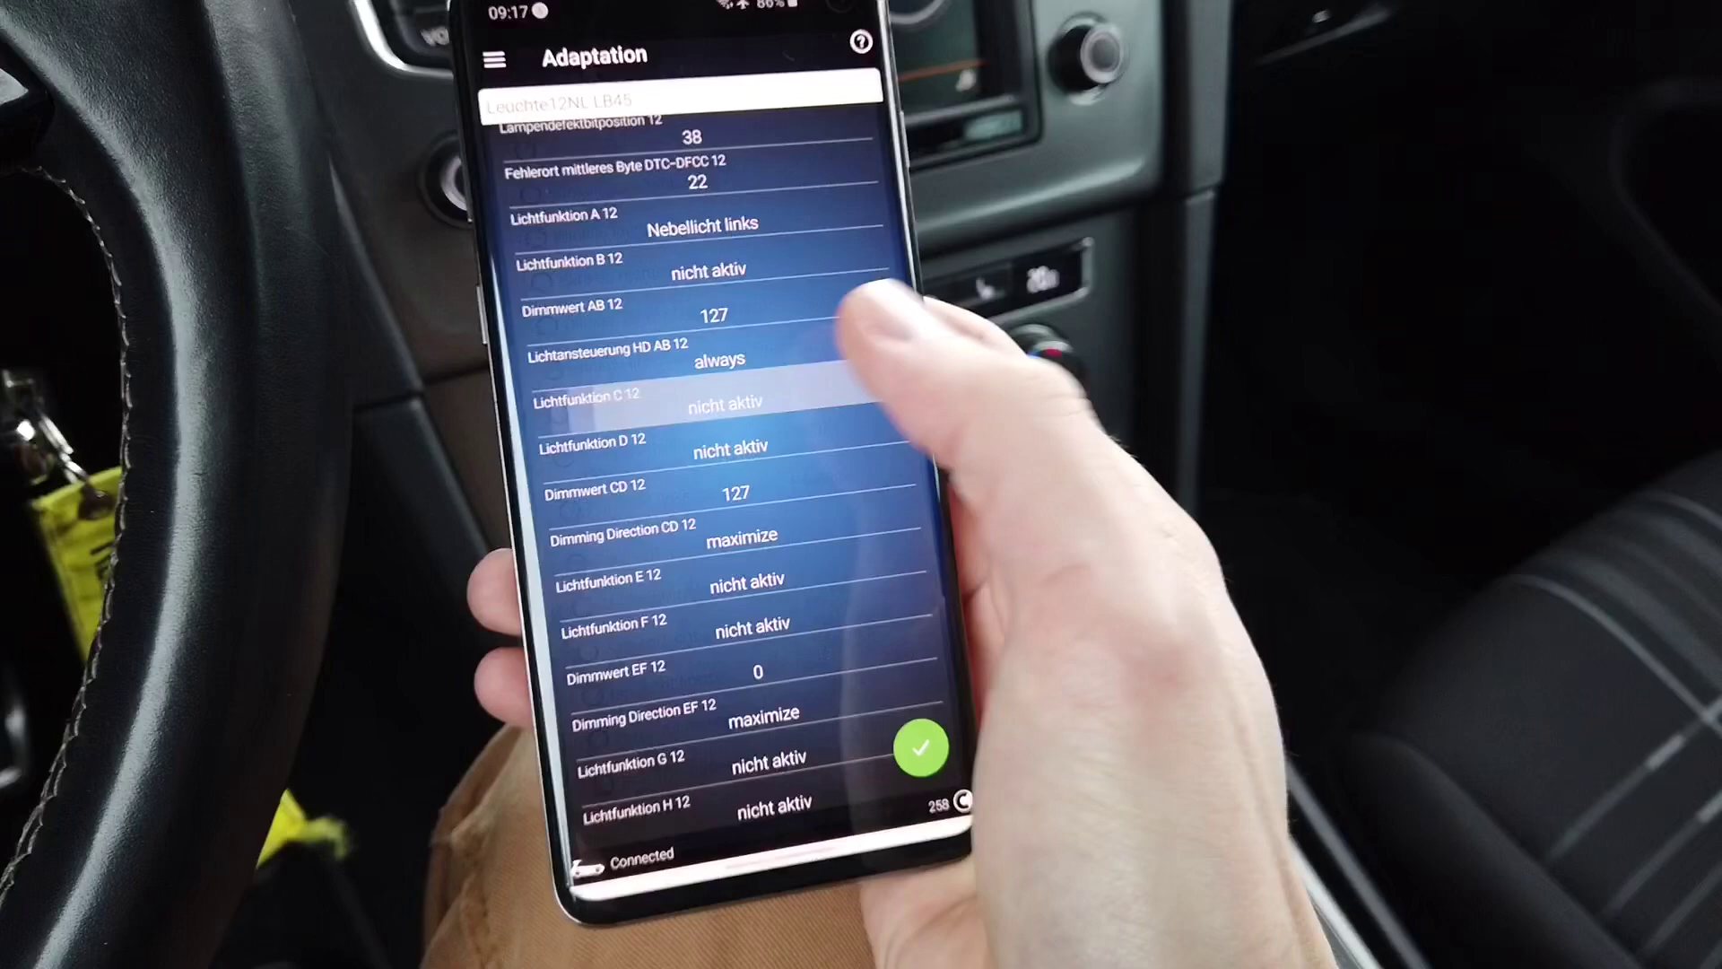
scroll(727, 444, down, 3)
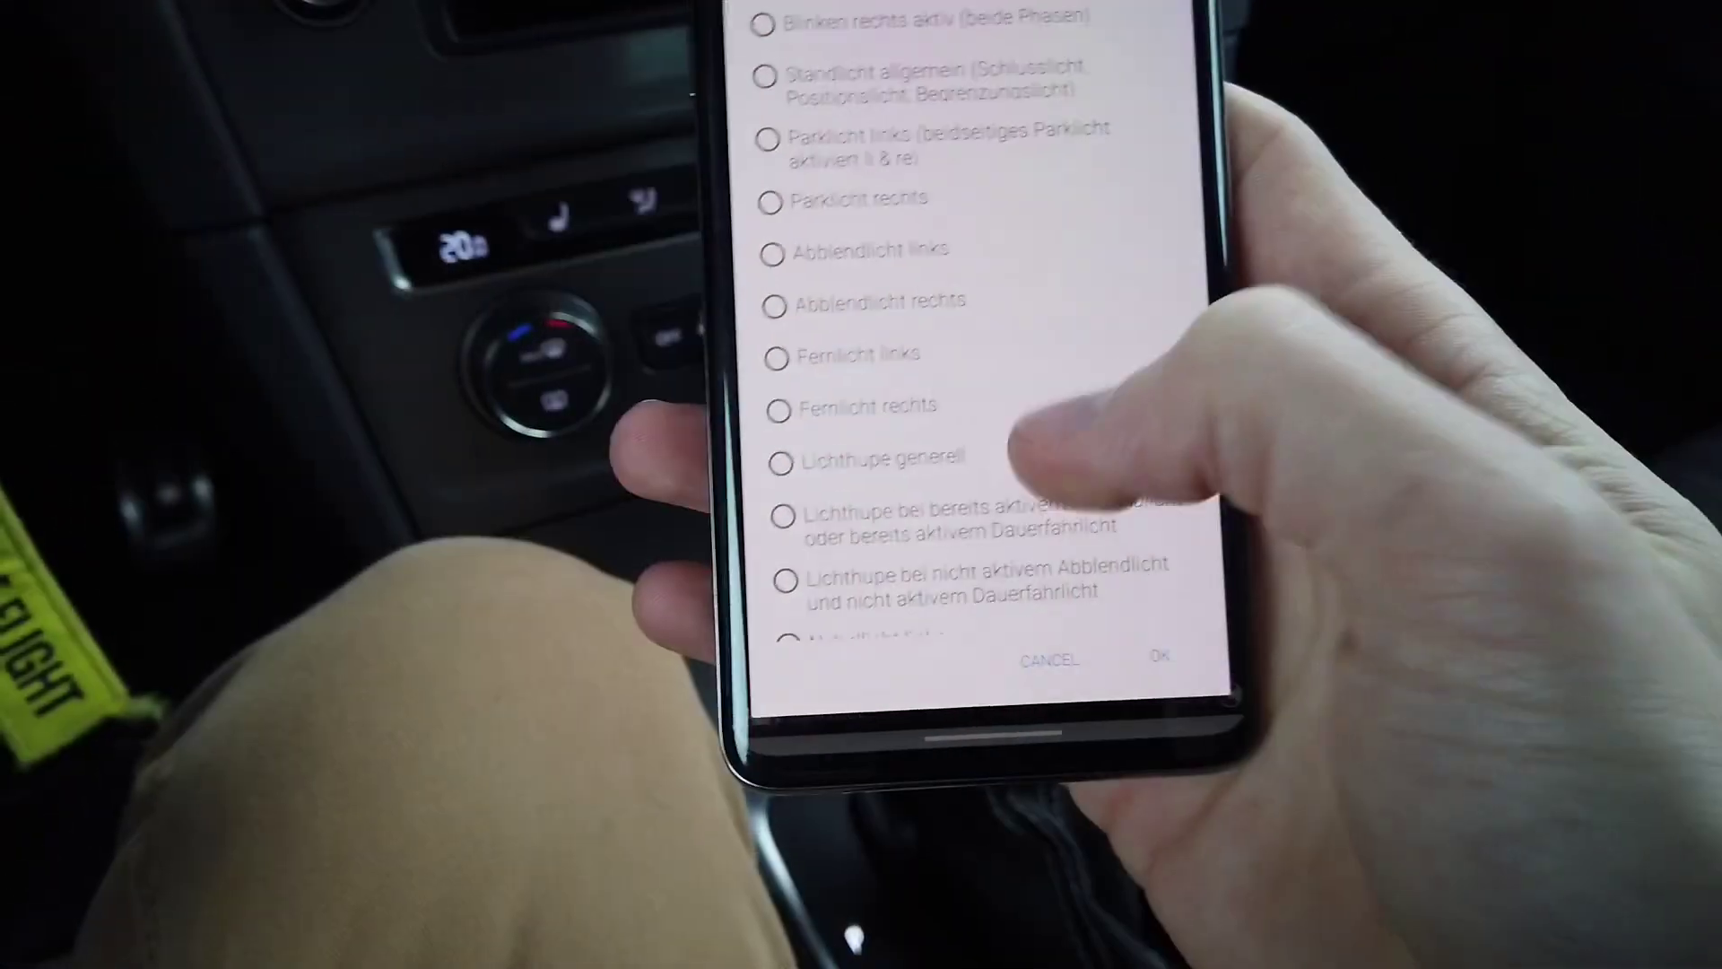
scroll(941, 403, up, 2)
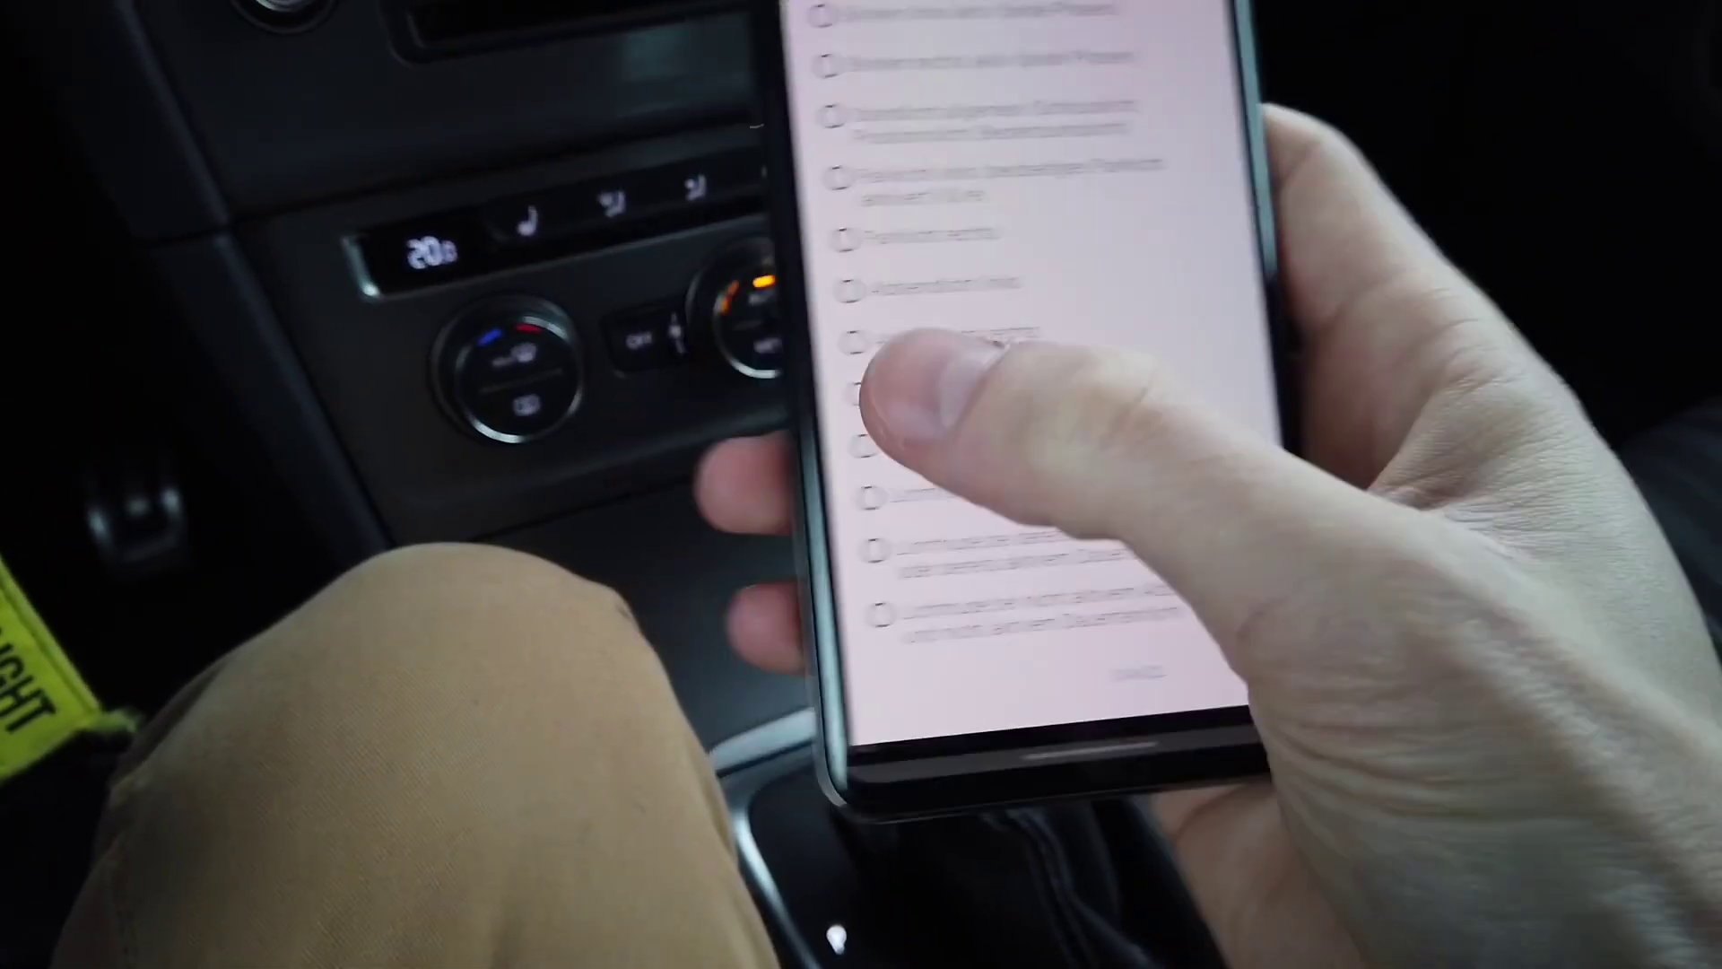
click(915, 383)
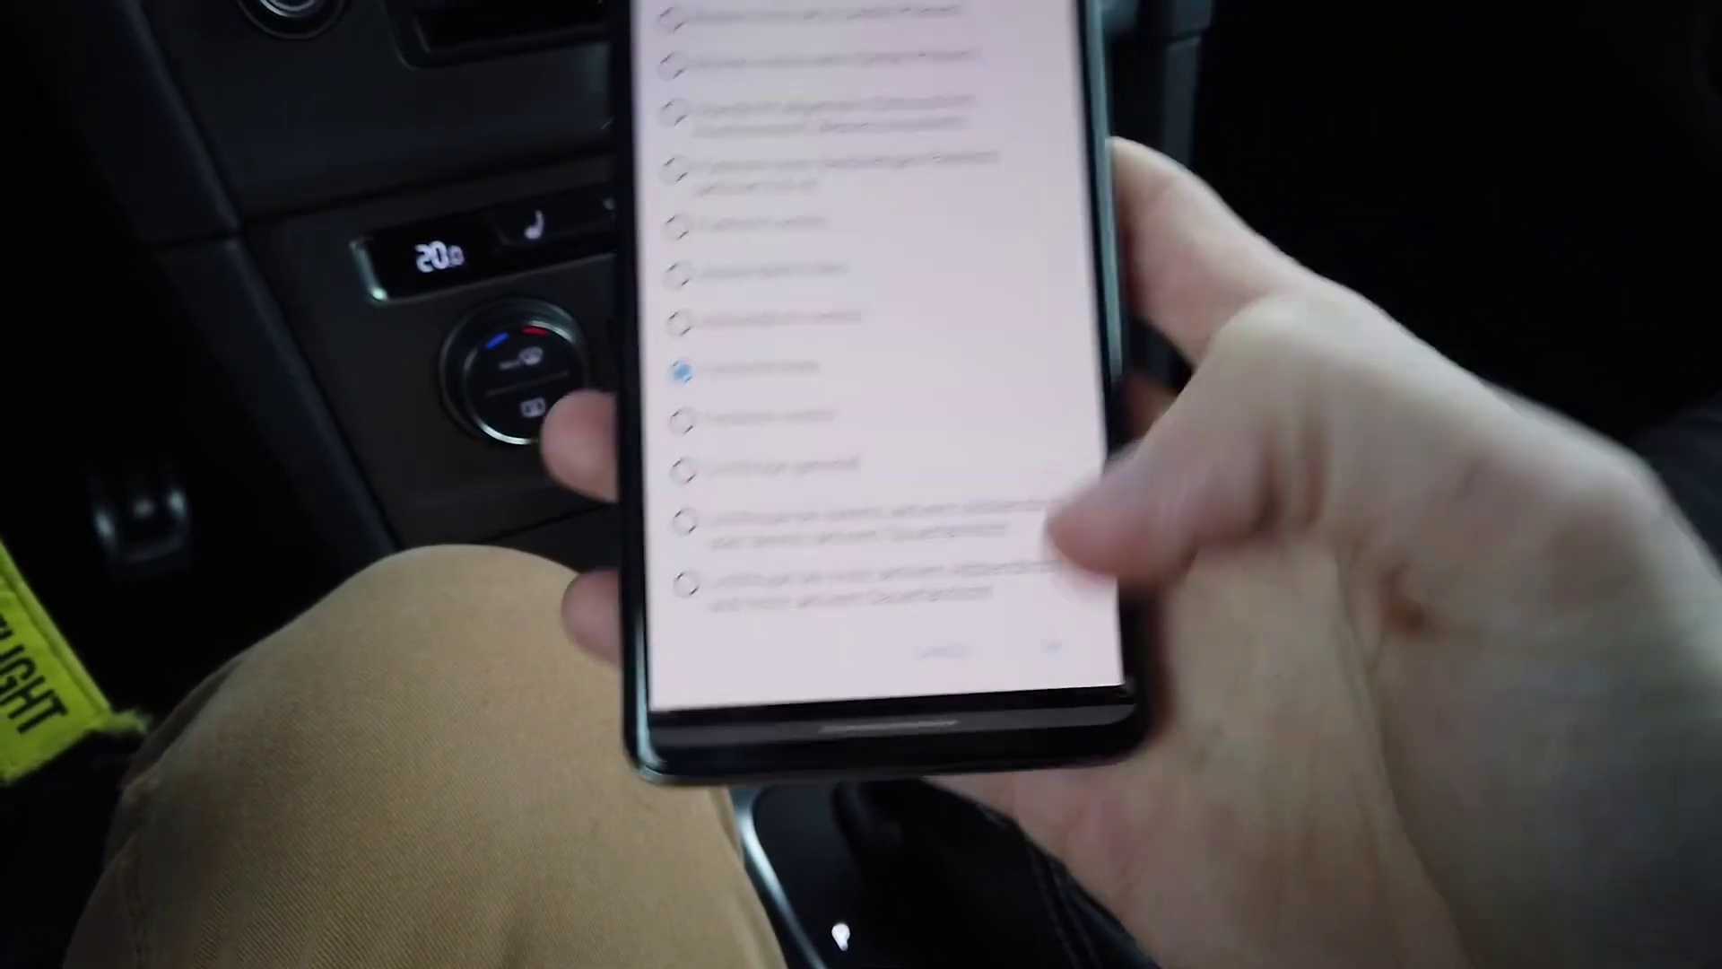
click(1029, 650)
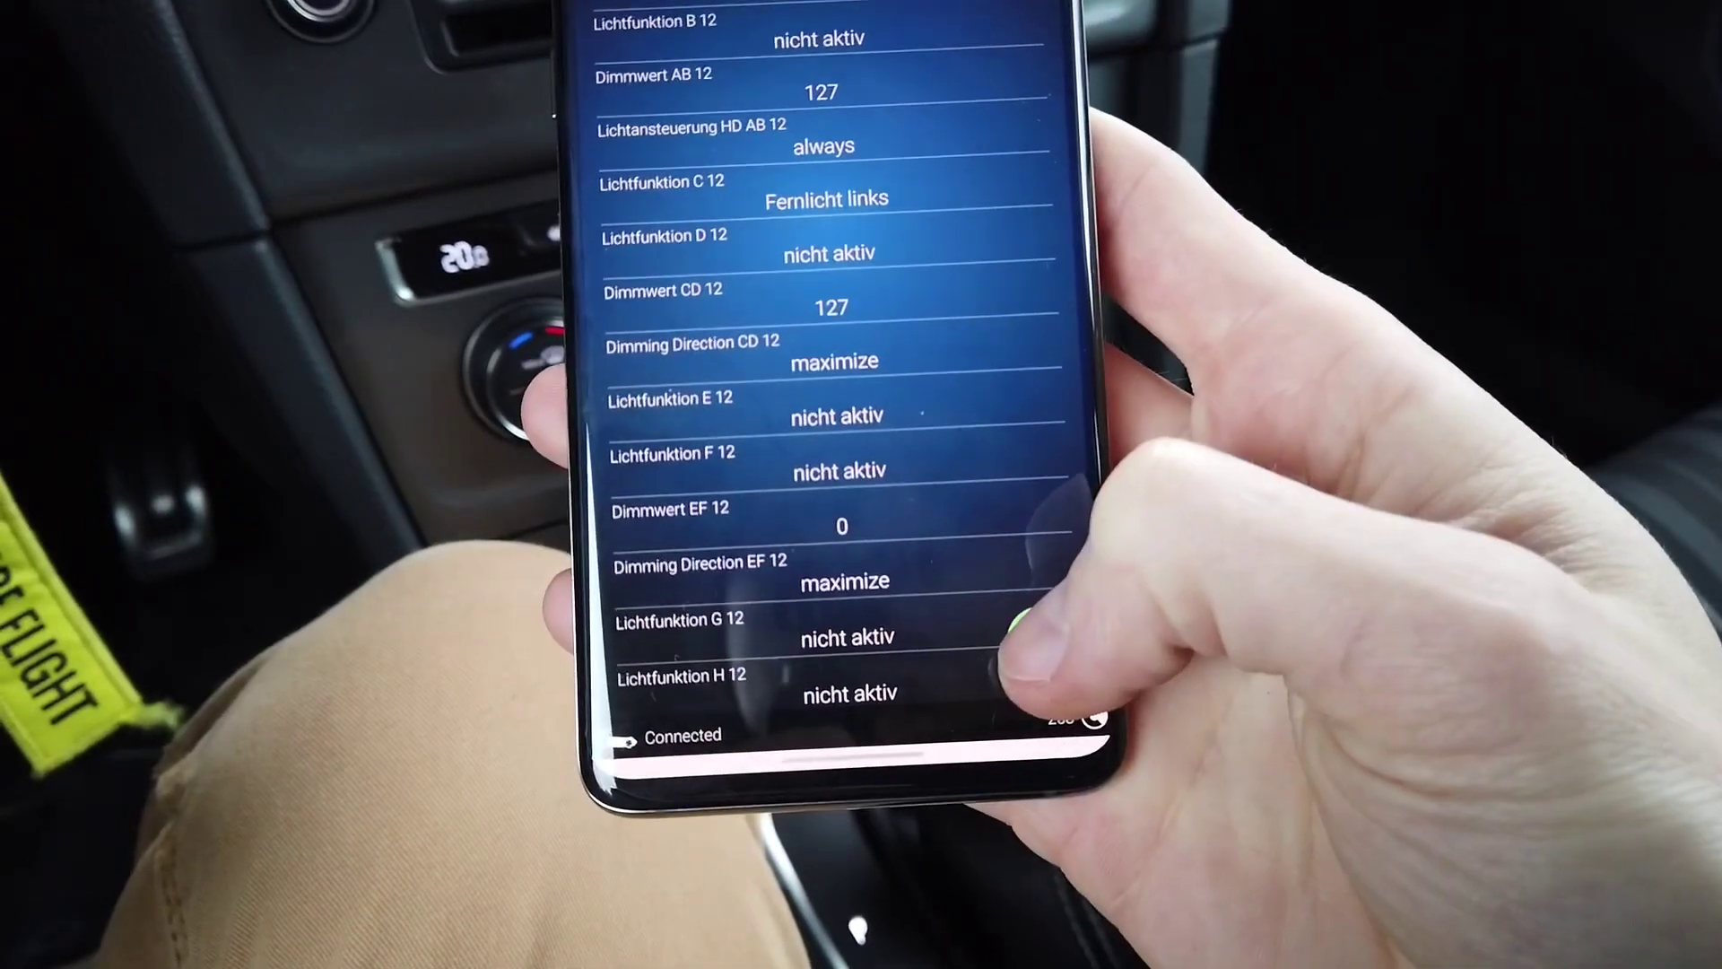
click(1063, 652)
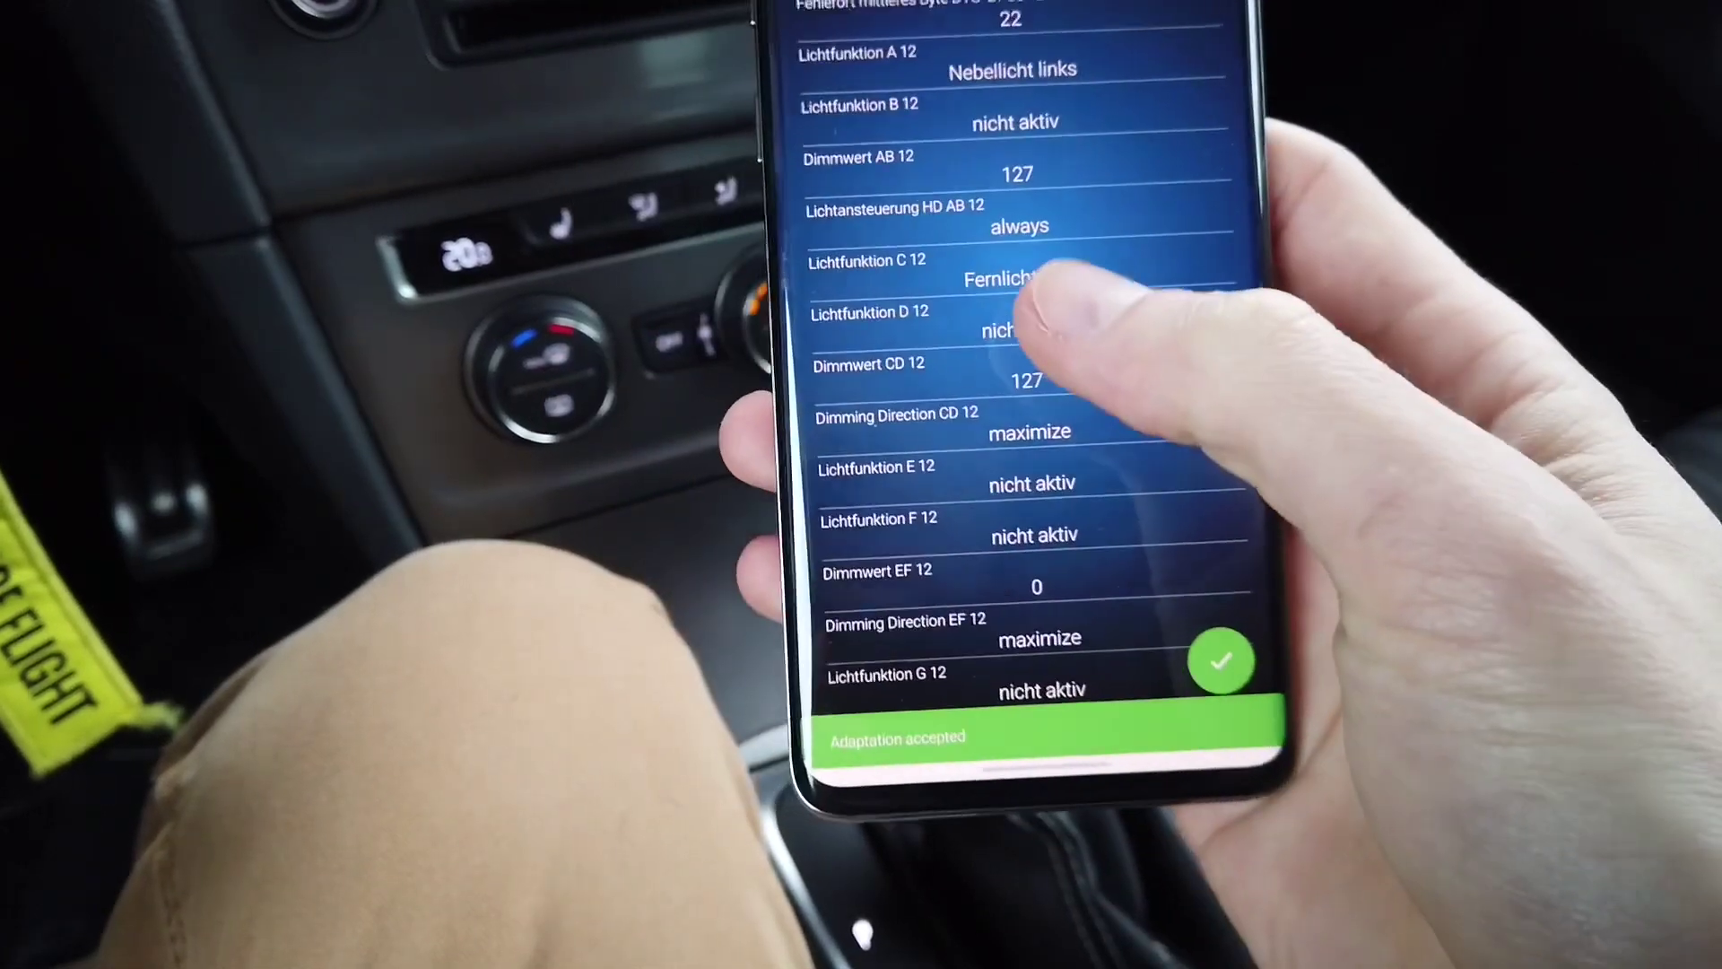
Open the option list for Lichtfunktion D 12 to pick Lichthupe generell.
click(1058, 299)
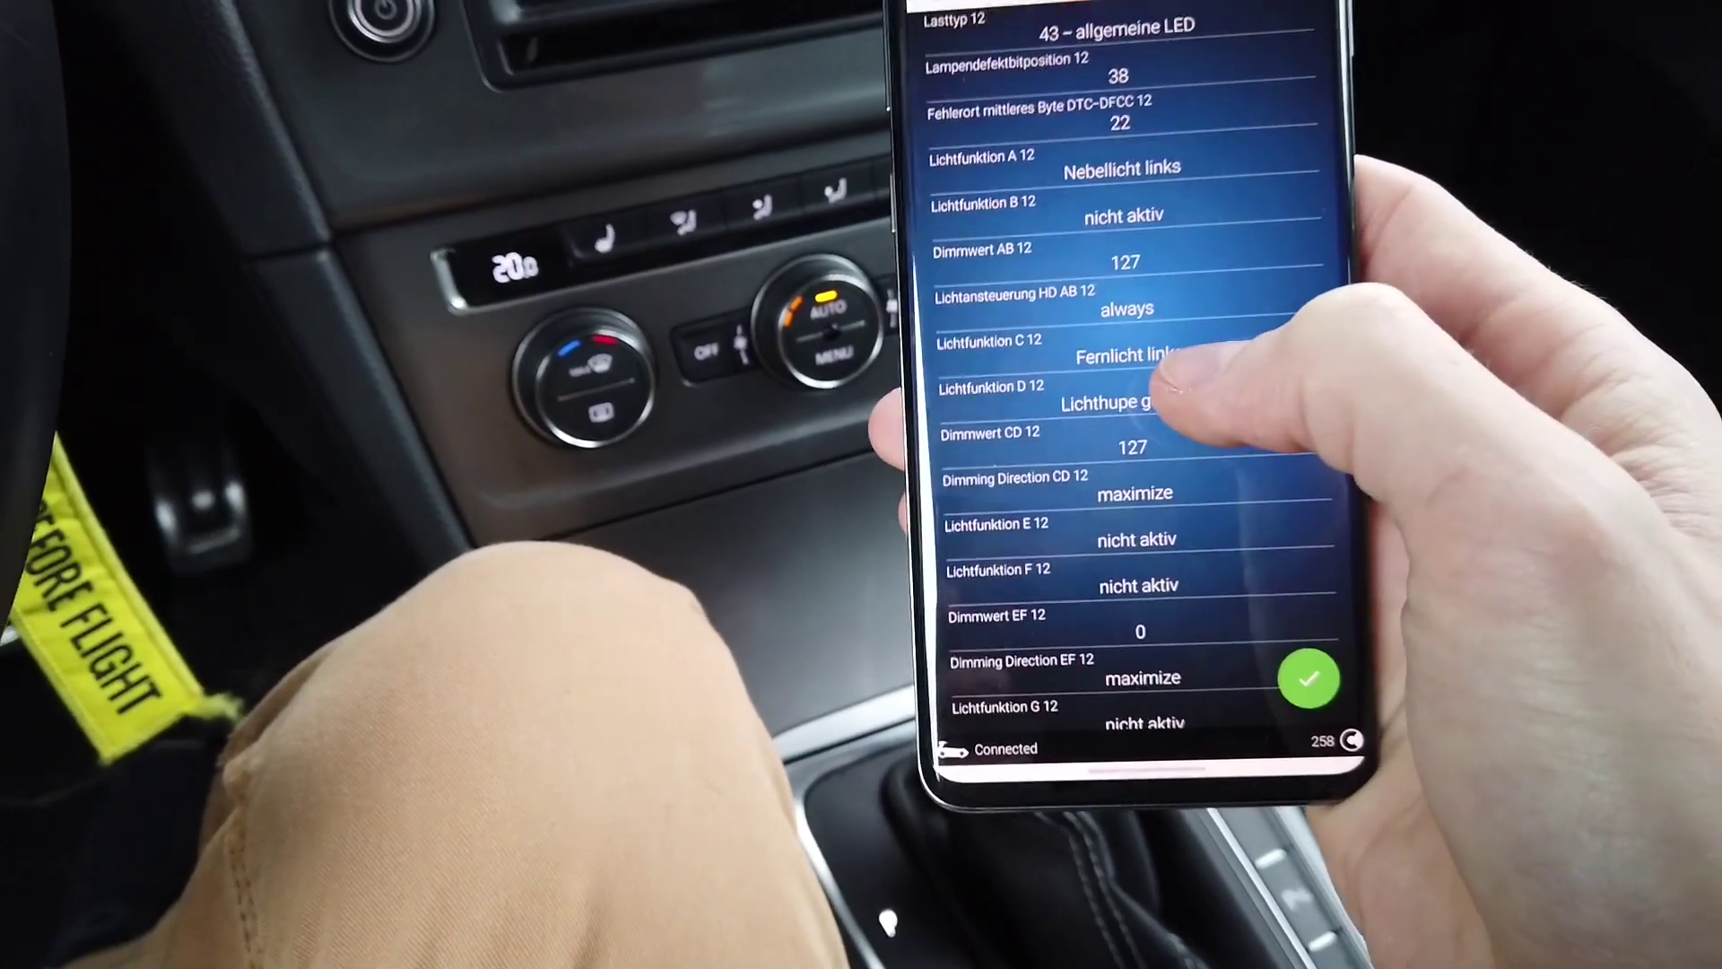
scroll(1116, 404, down, 1)
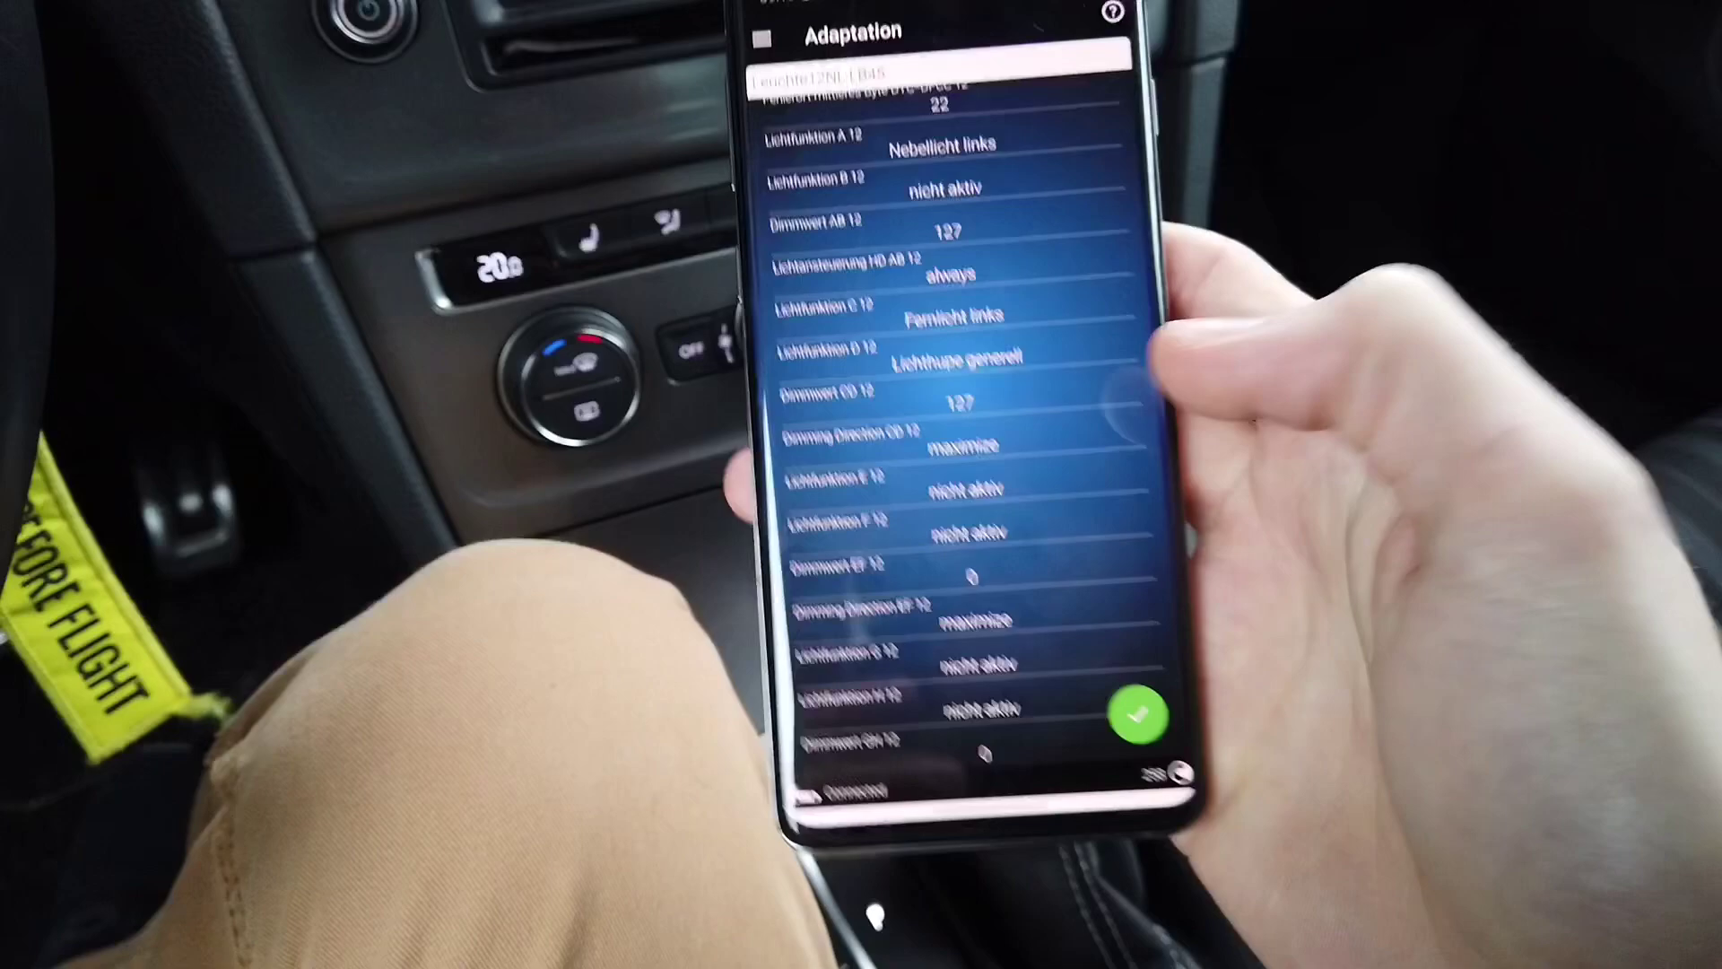
scroll(969, 404, up, 1)
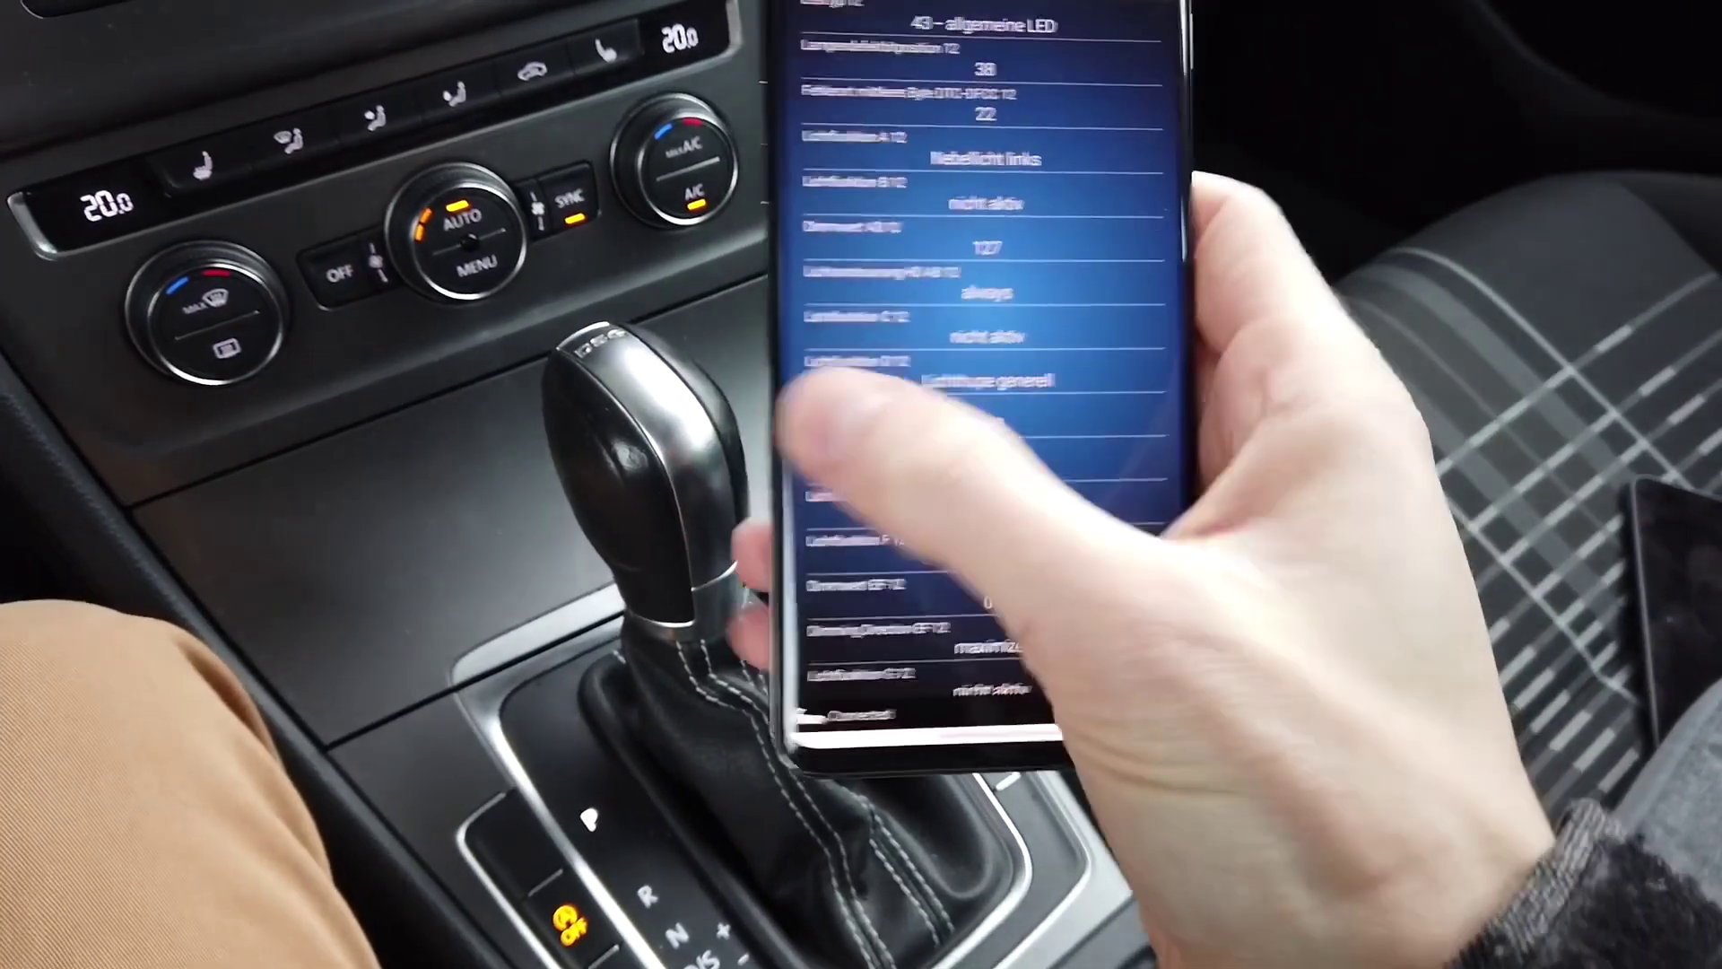
Switch to Leuchte13NL RB5, select Lichthupe generell for D 13, confirm 127 for CD 13, and save.
click(914, 457)
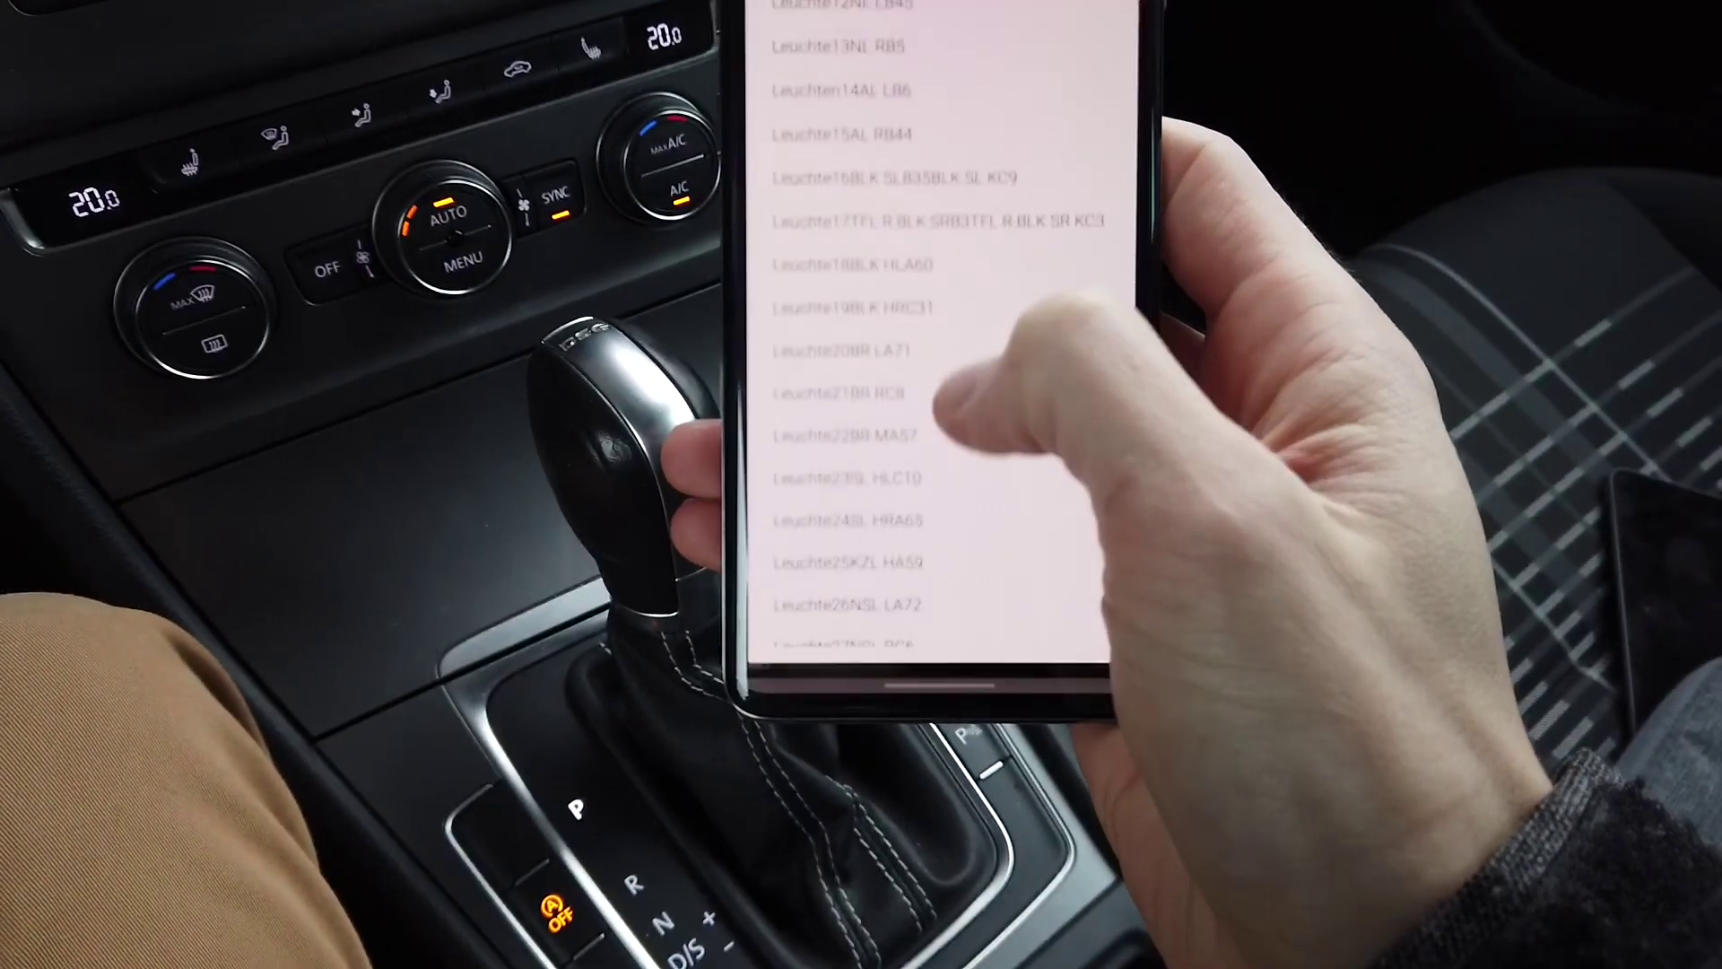
click(963, 286)
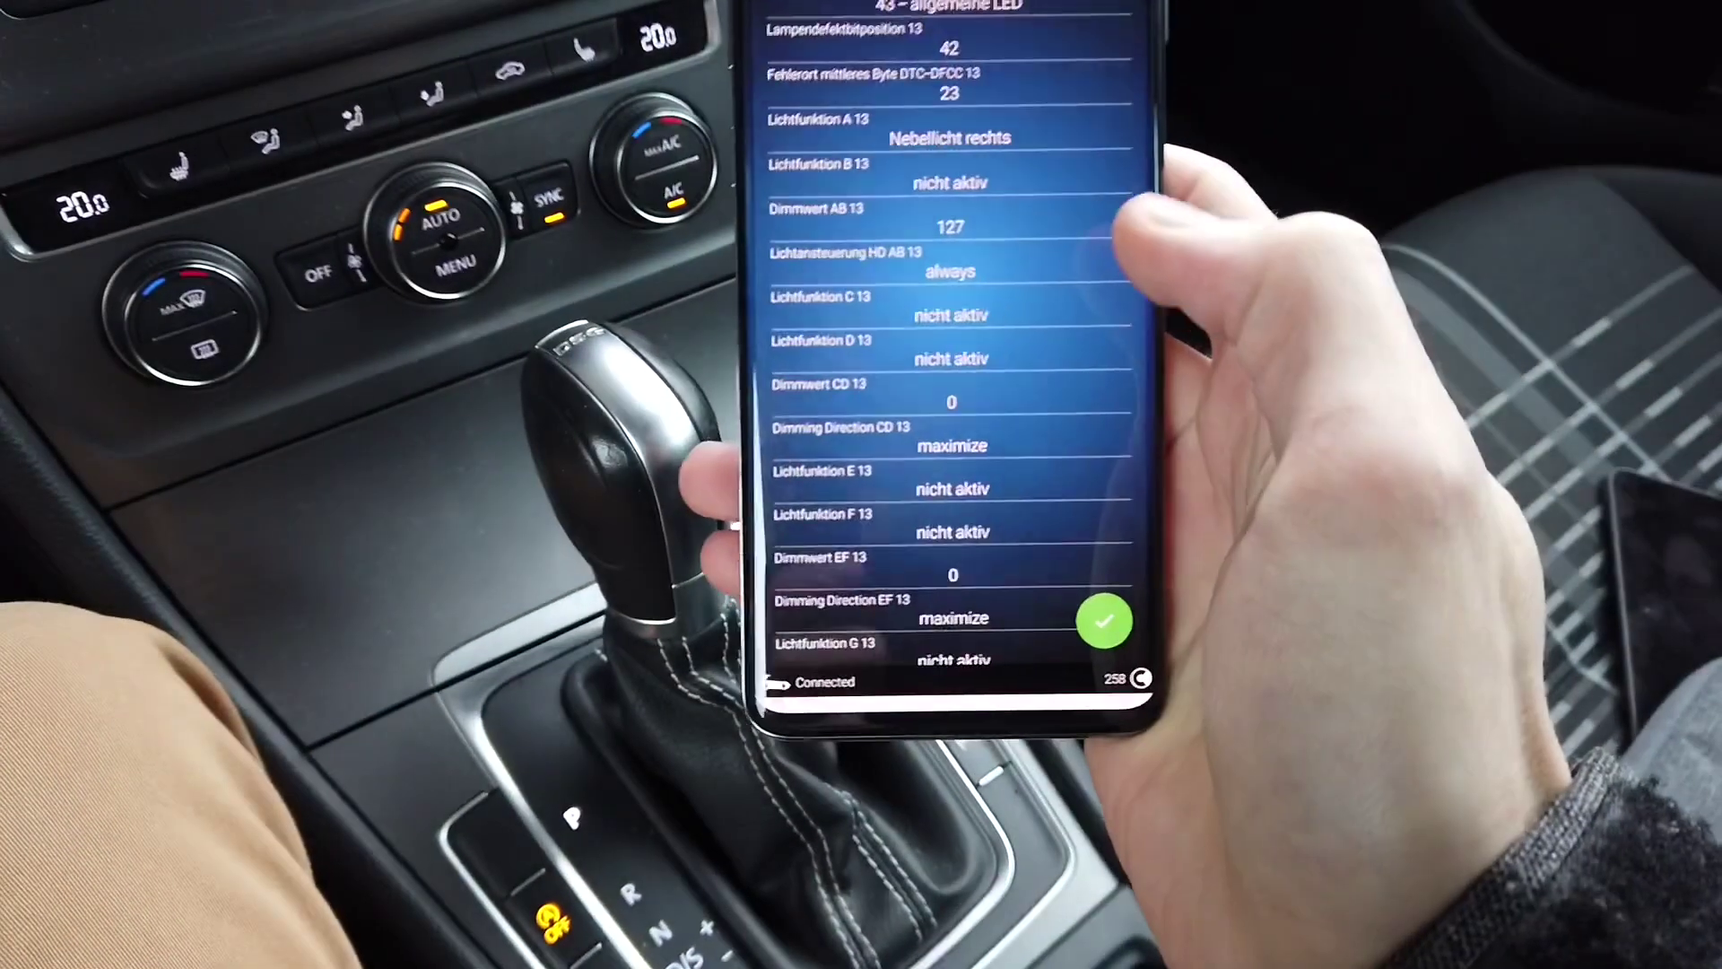
click(962, 337)
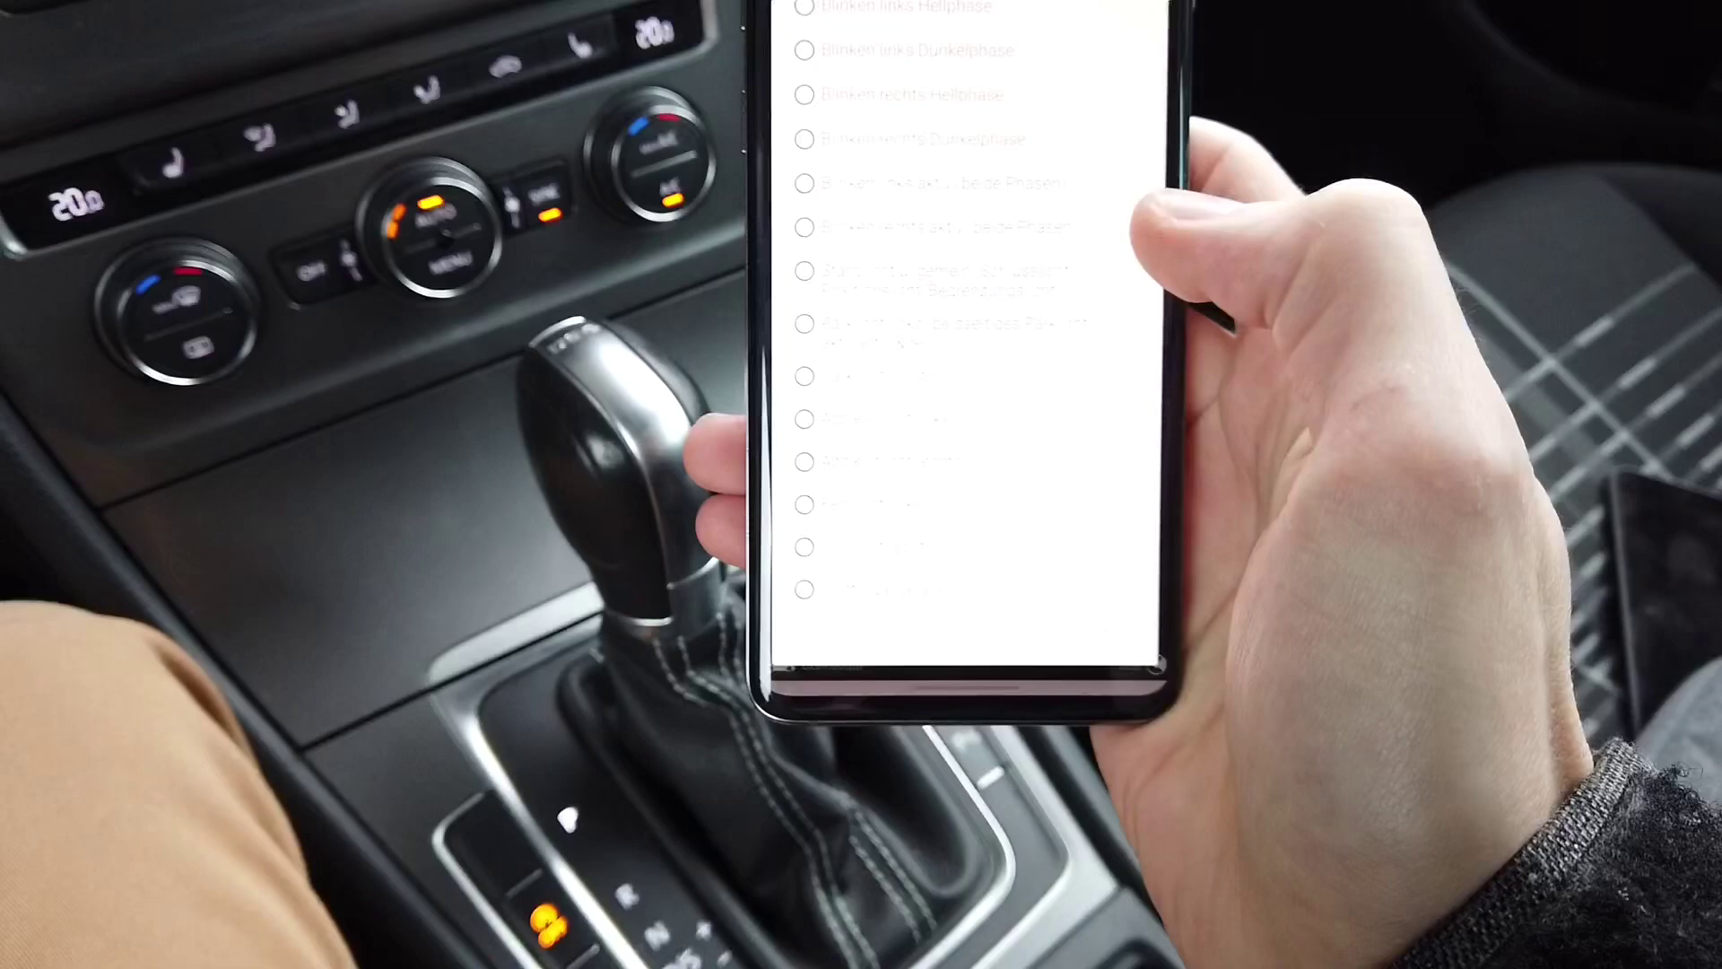
scroll(888, 336, down, 2)
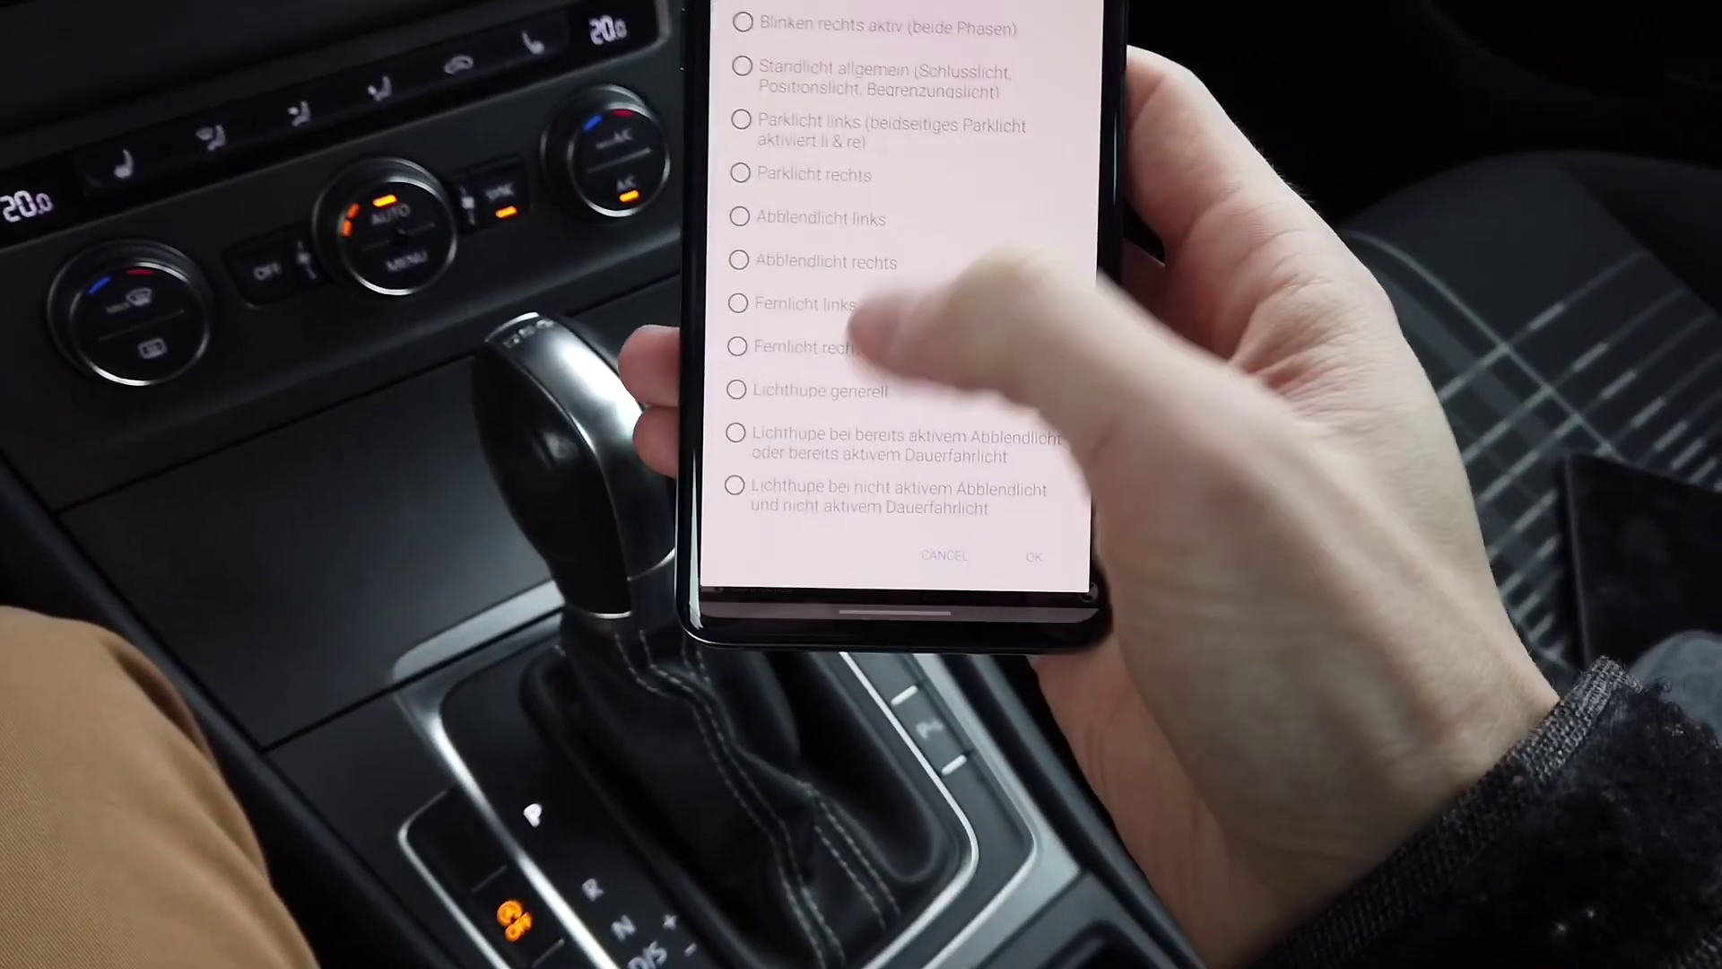
click(807, 381)
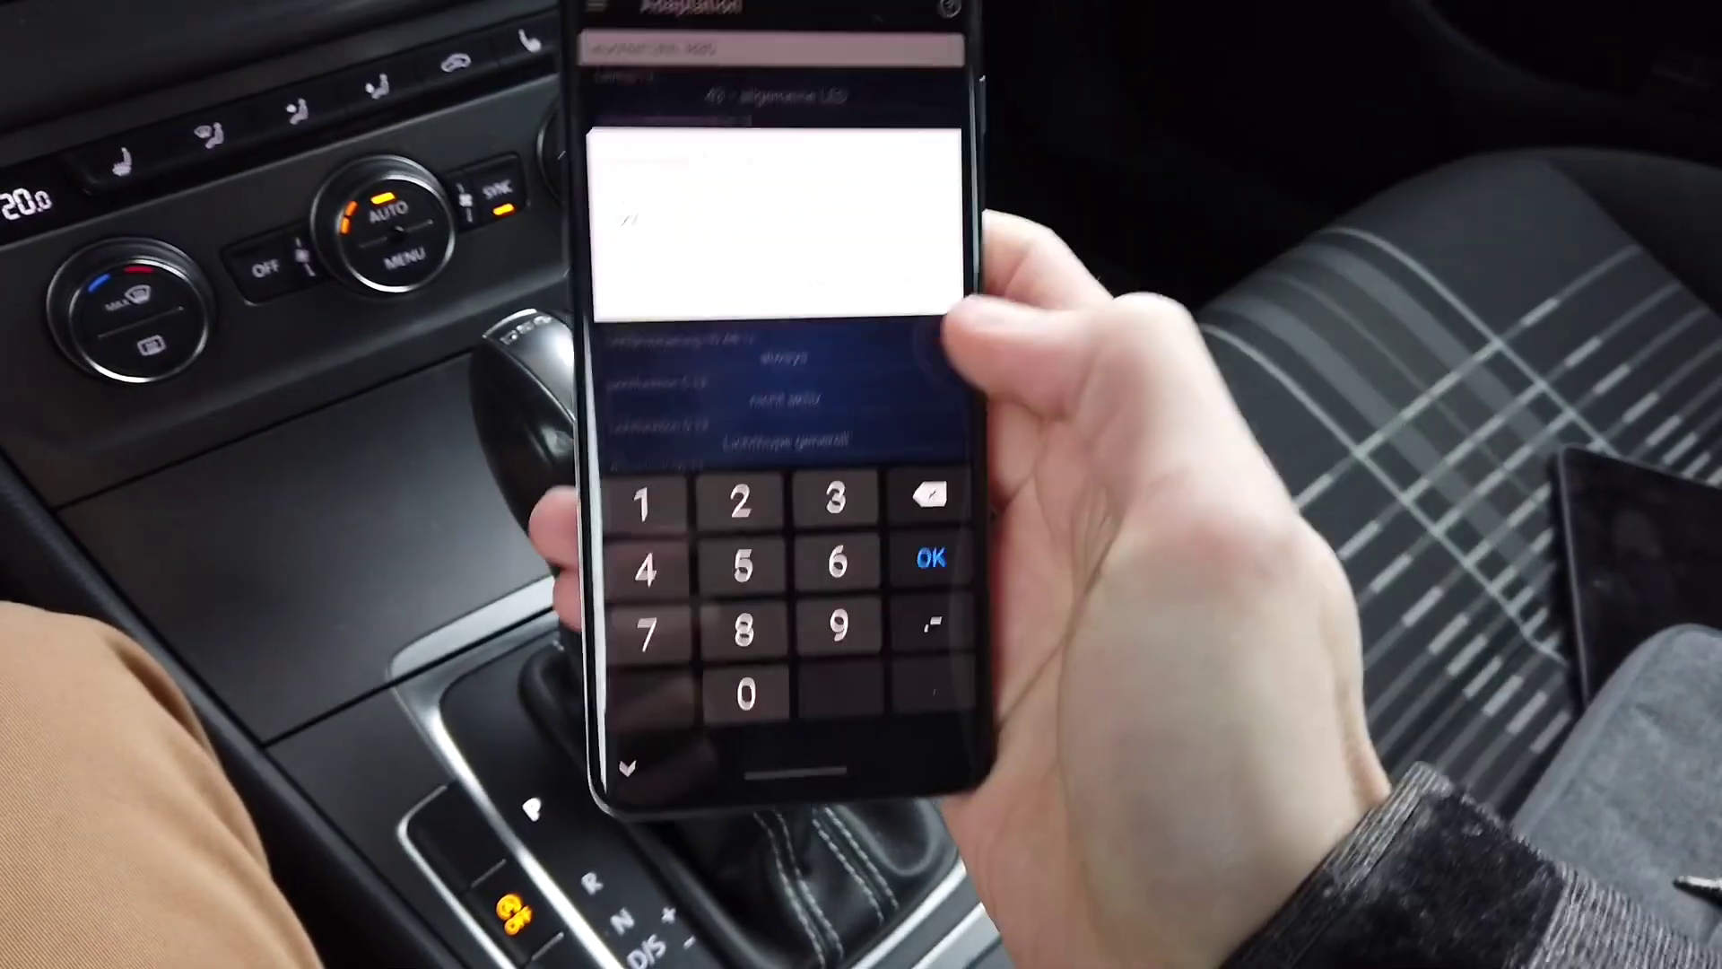
key(Return)
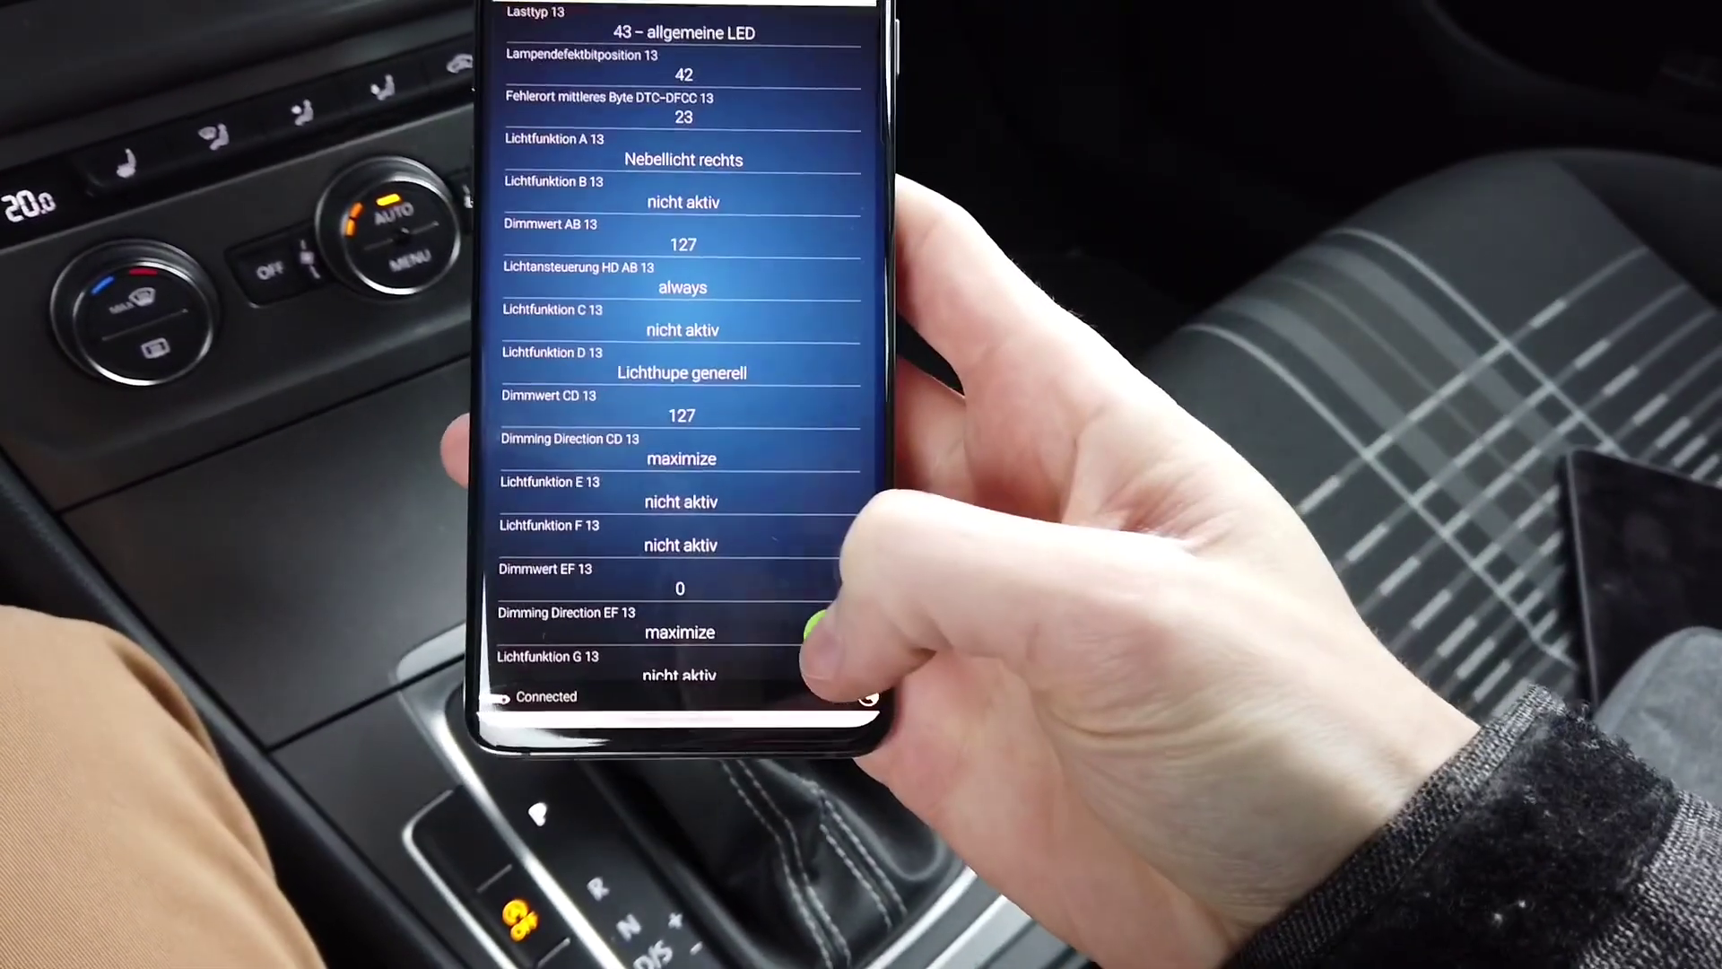
click(828, 639)
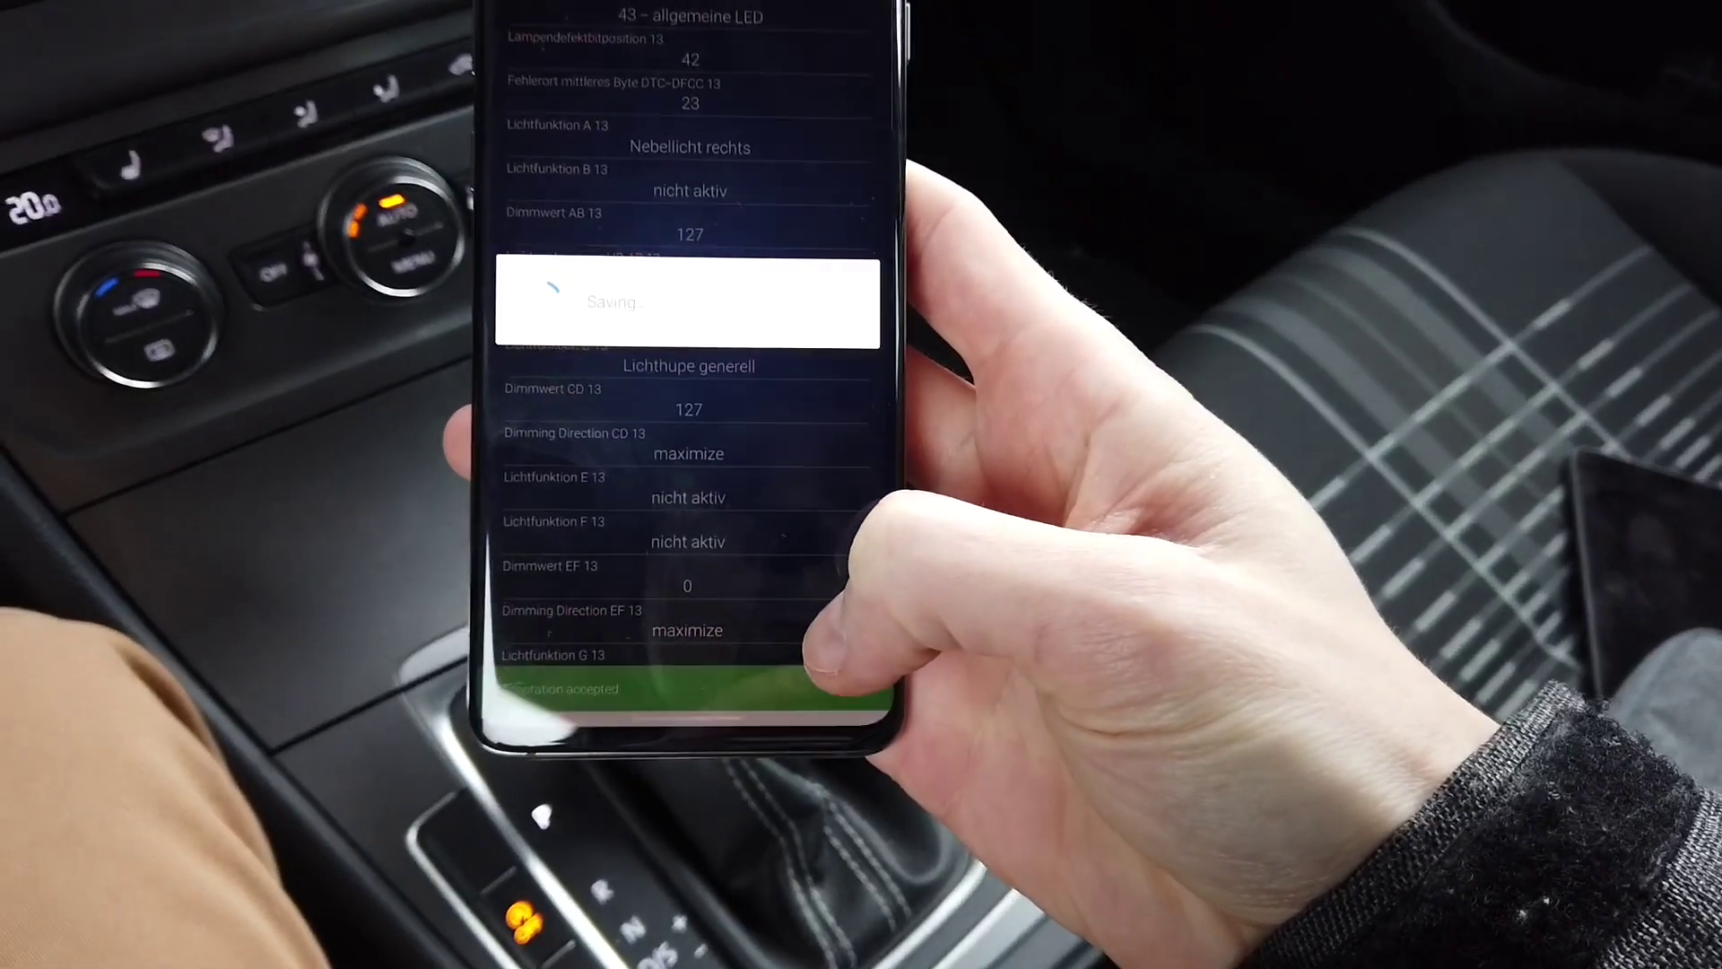